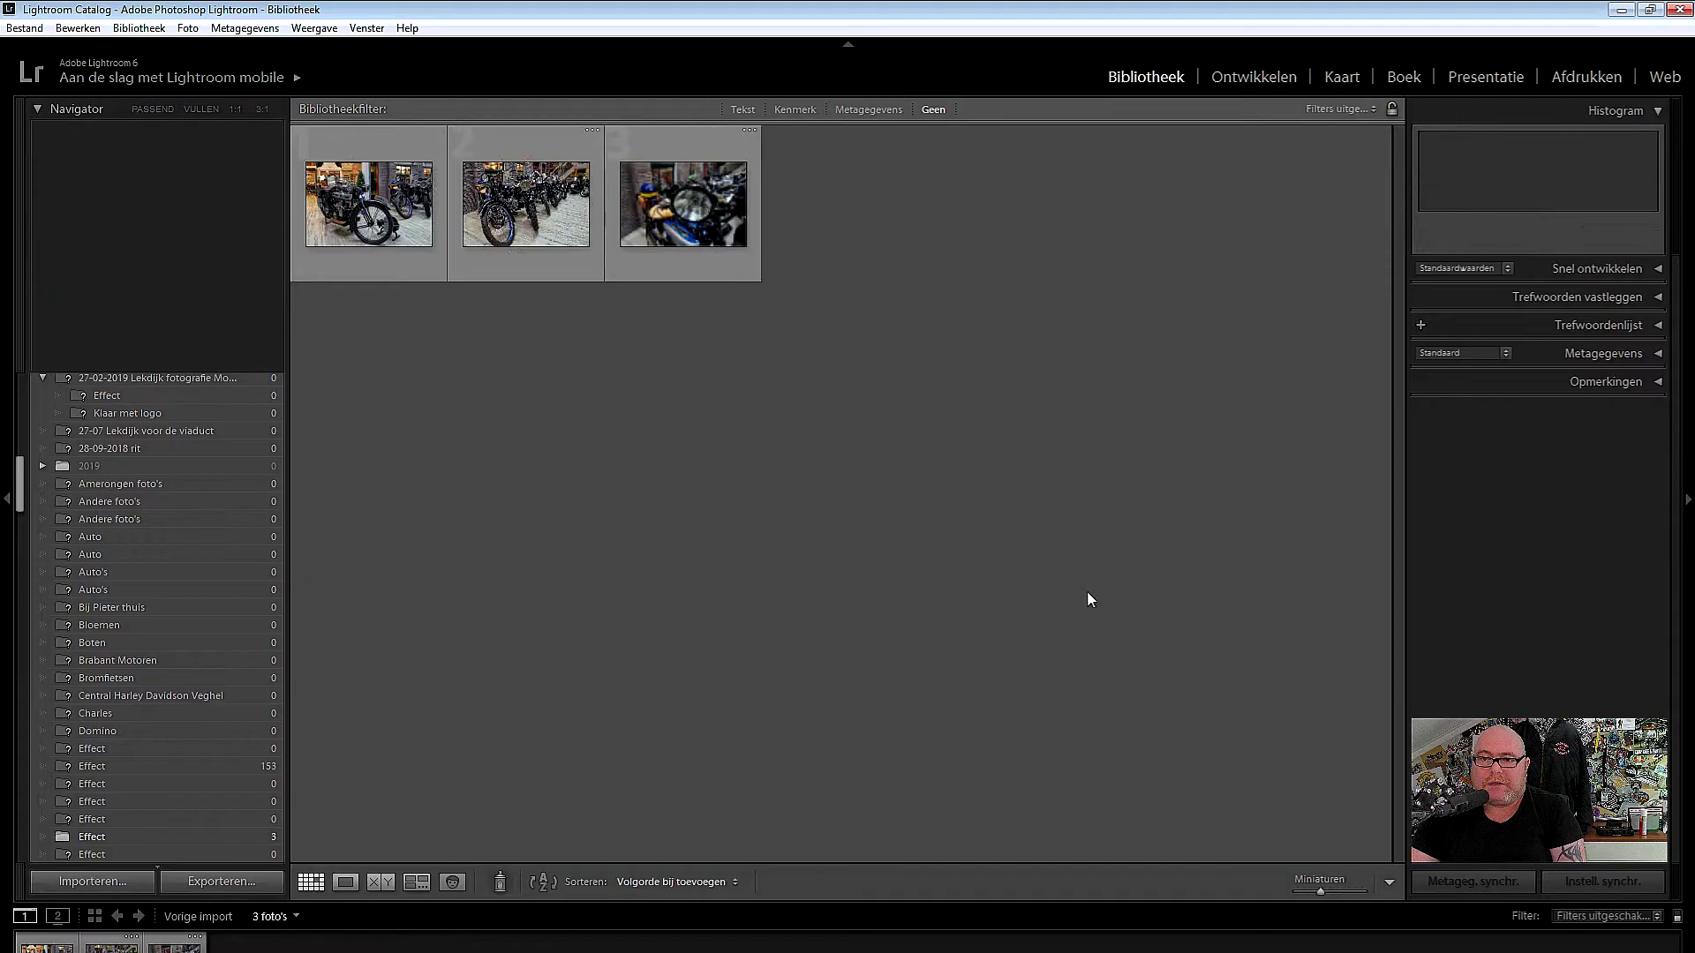
Select the first motorcycle photo in the Library grid.
click(374, 224)
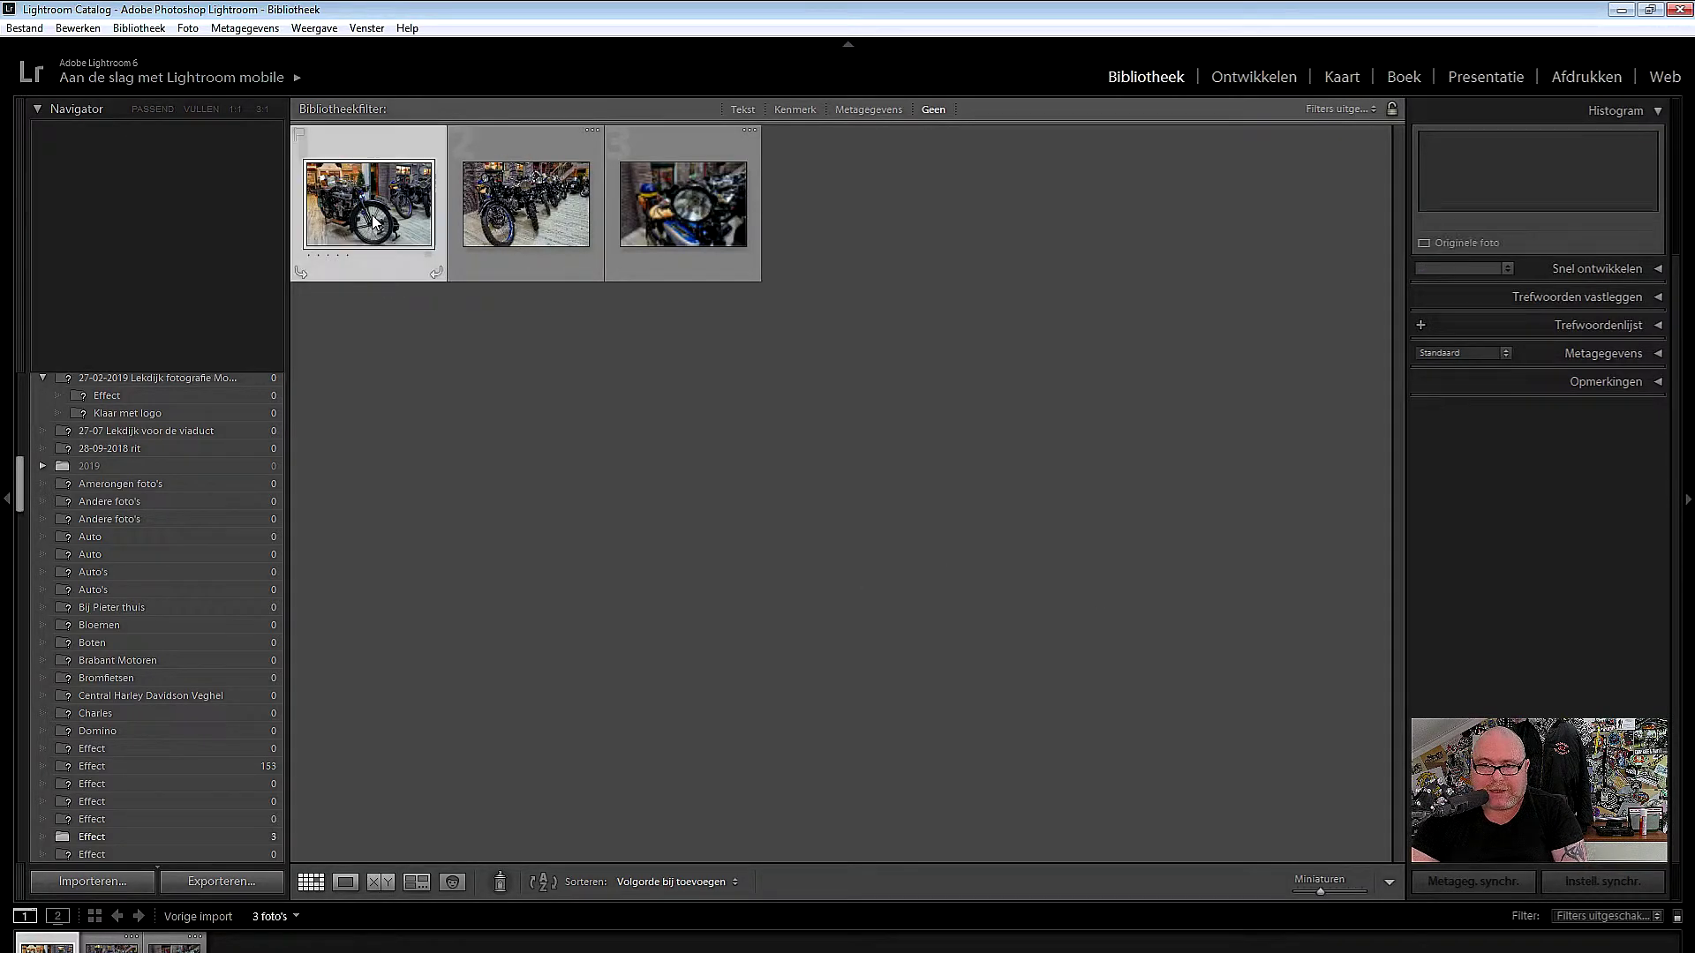
Select all three photos, start an export, and review the destination folder without changing it.
key(ctrl+a)
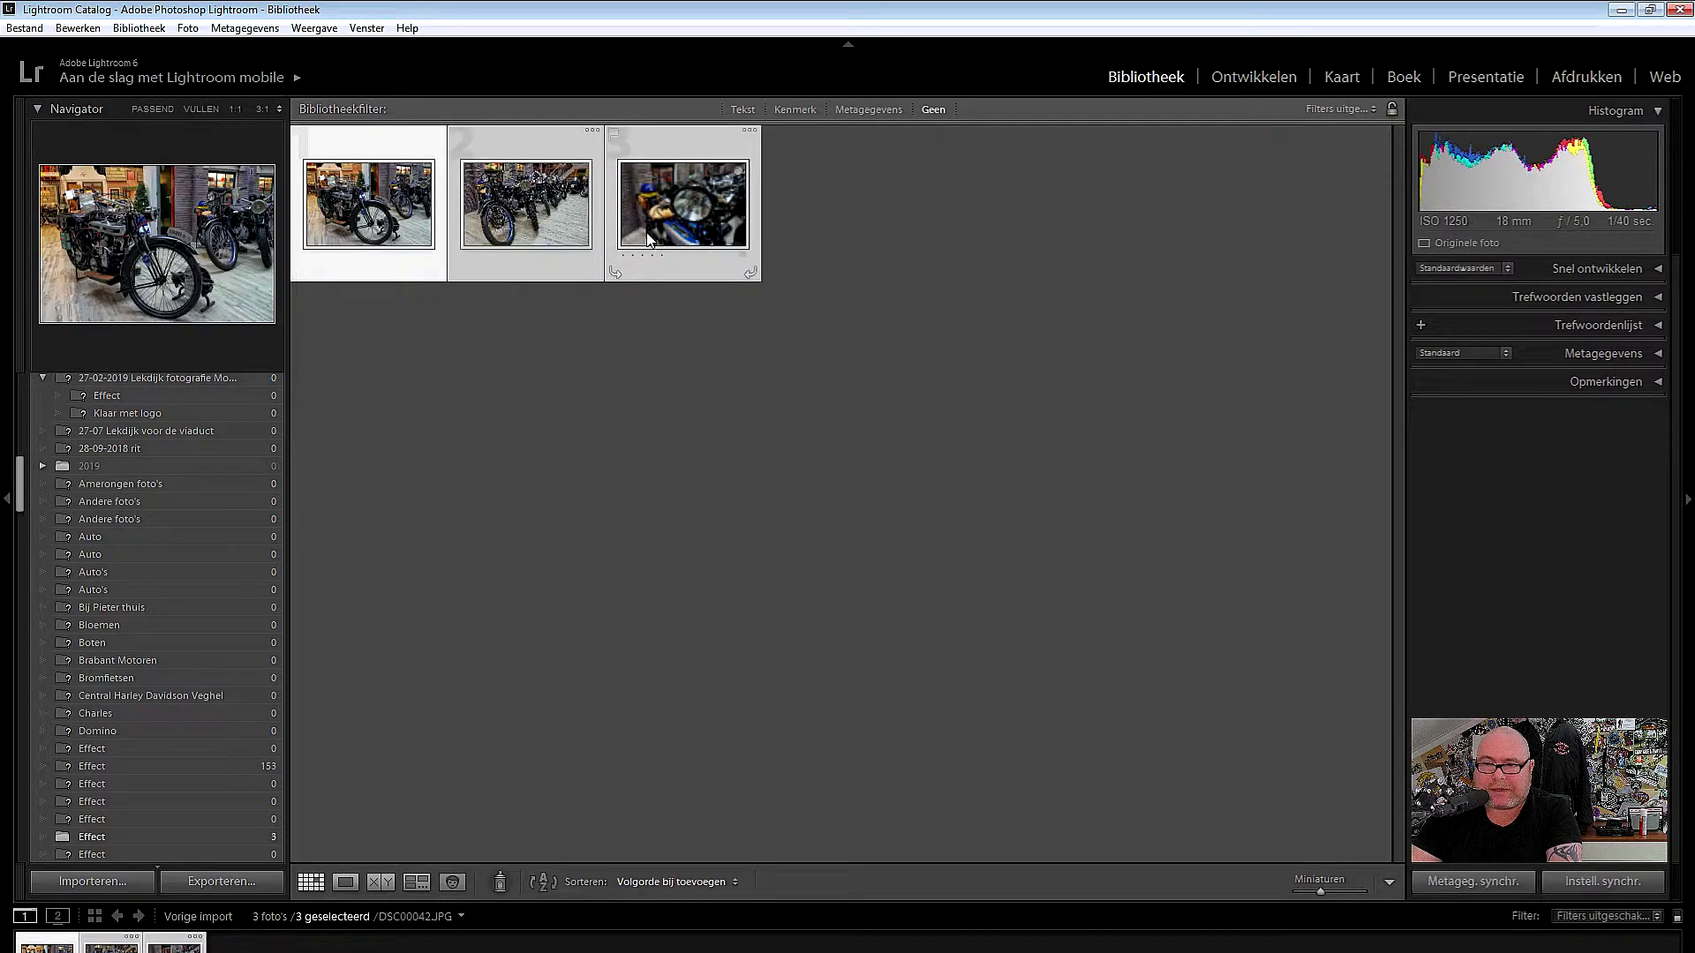
right_click(664, 216)
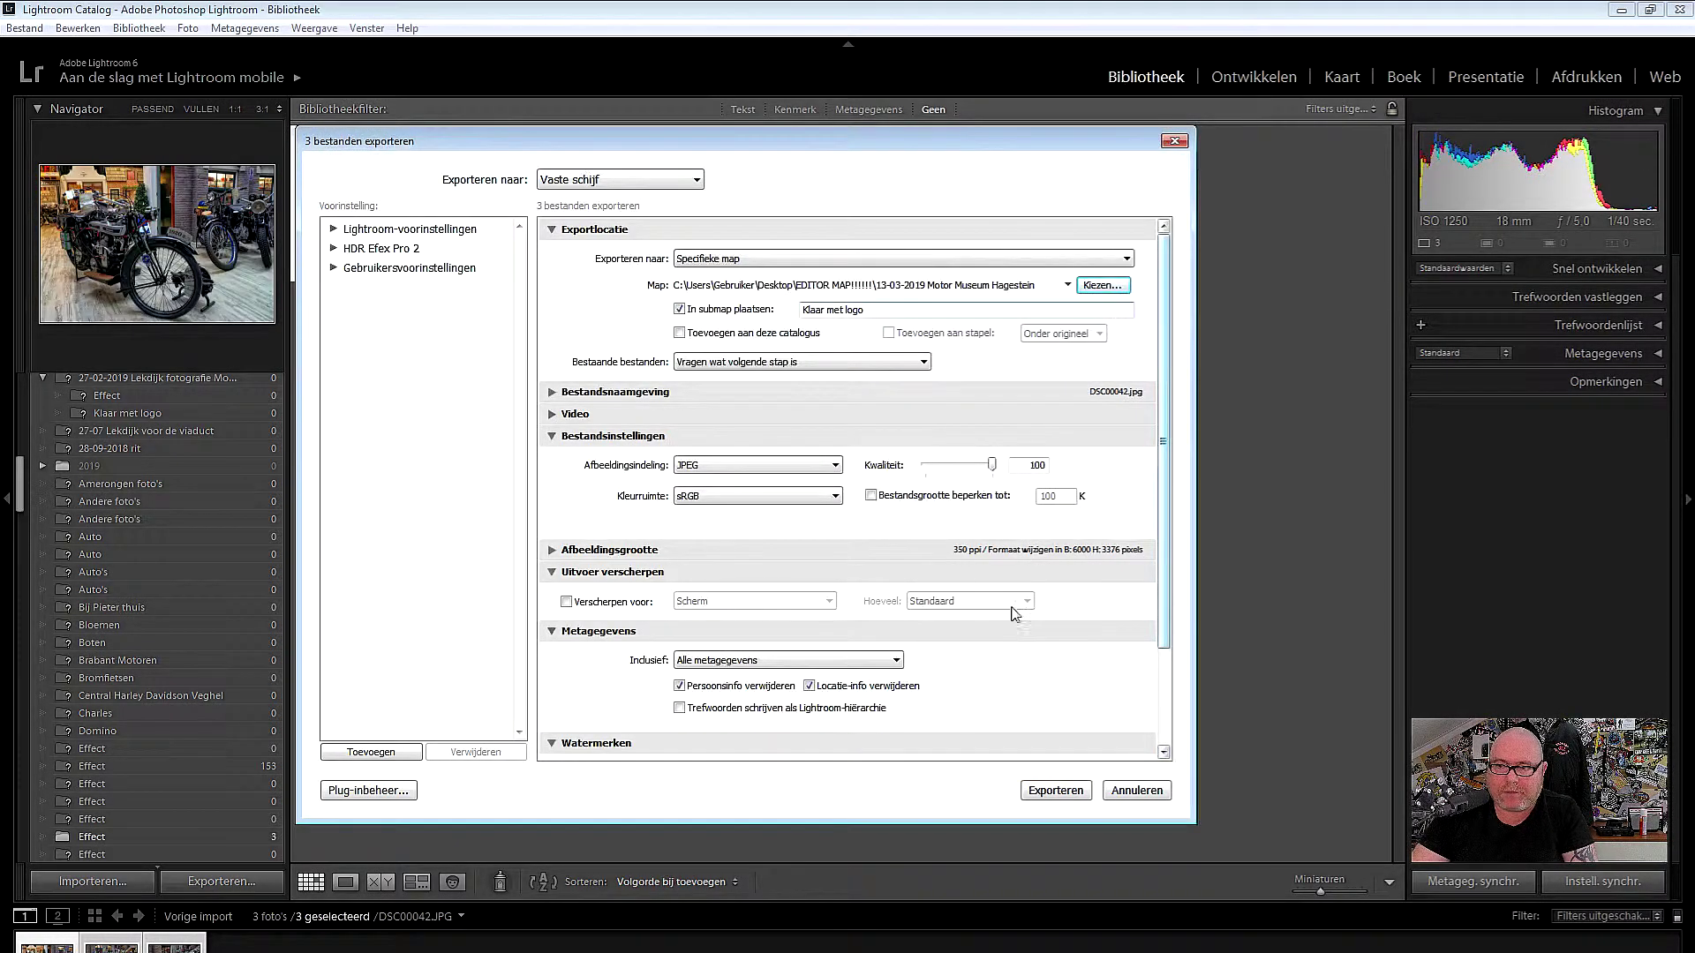
click(1099, 289)
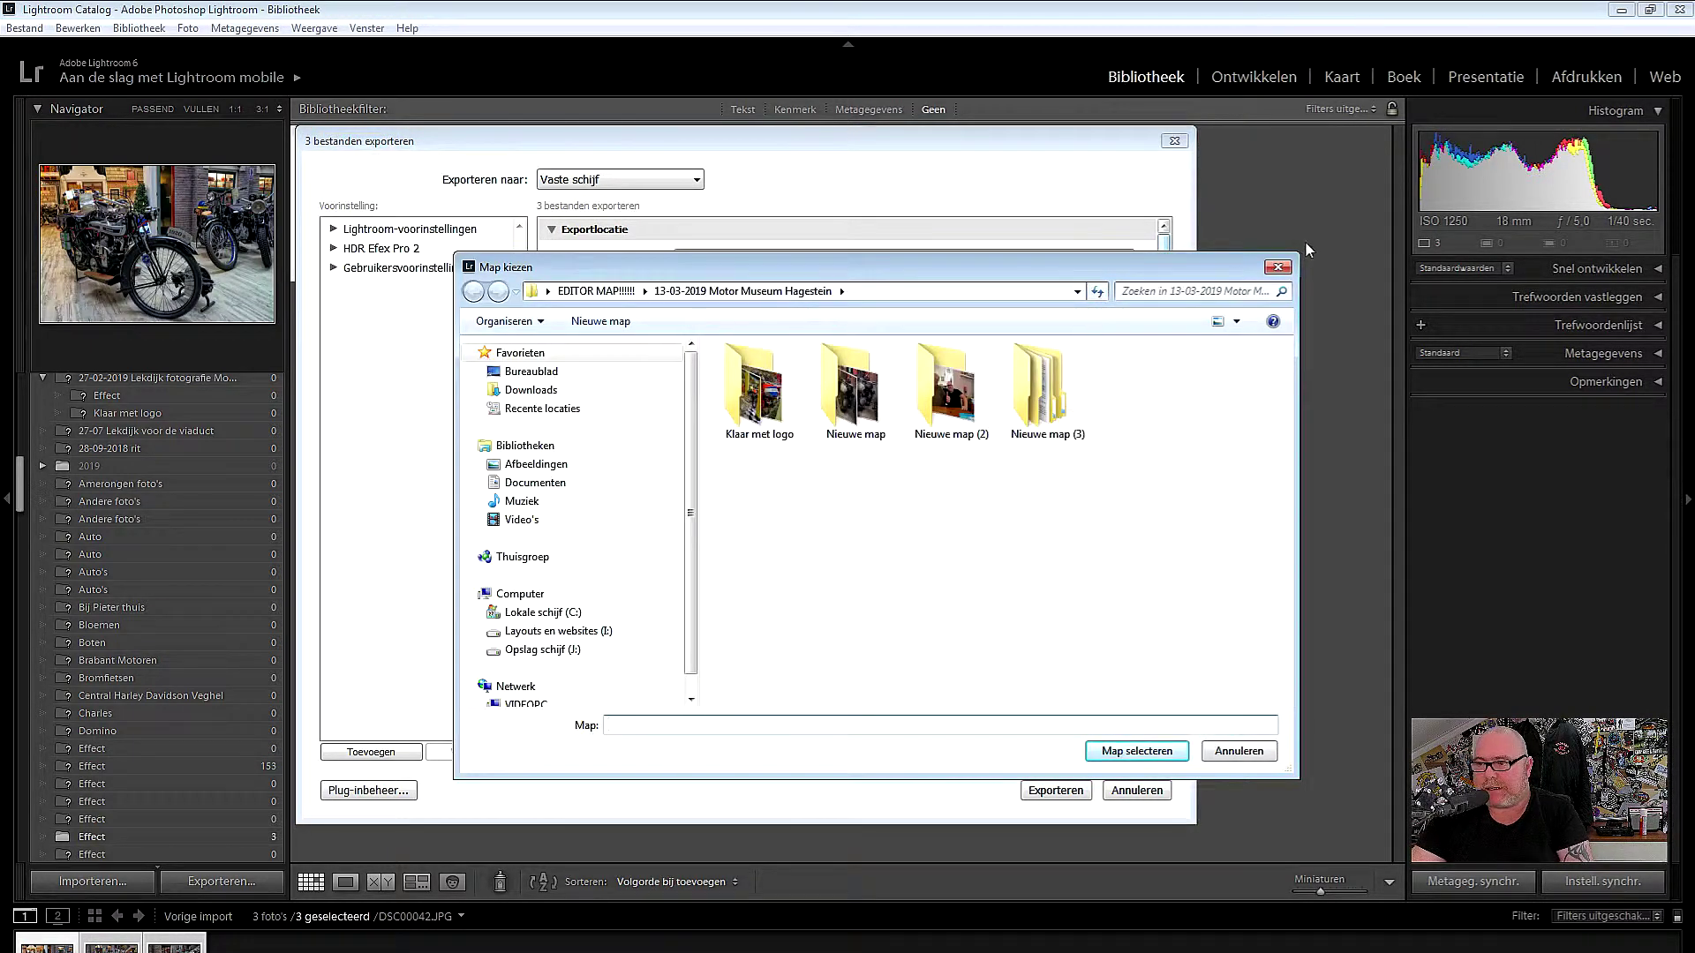
click(1277, 266)
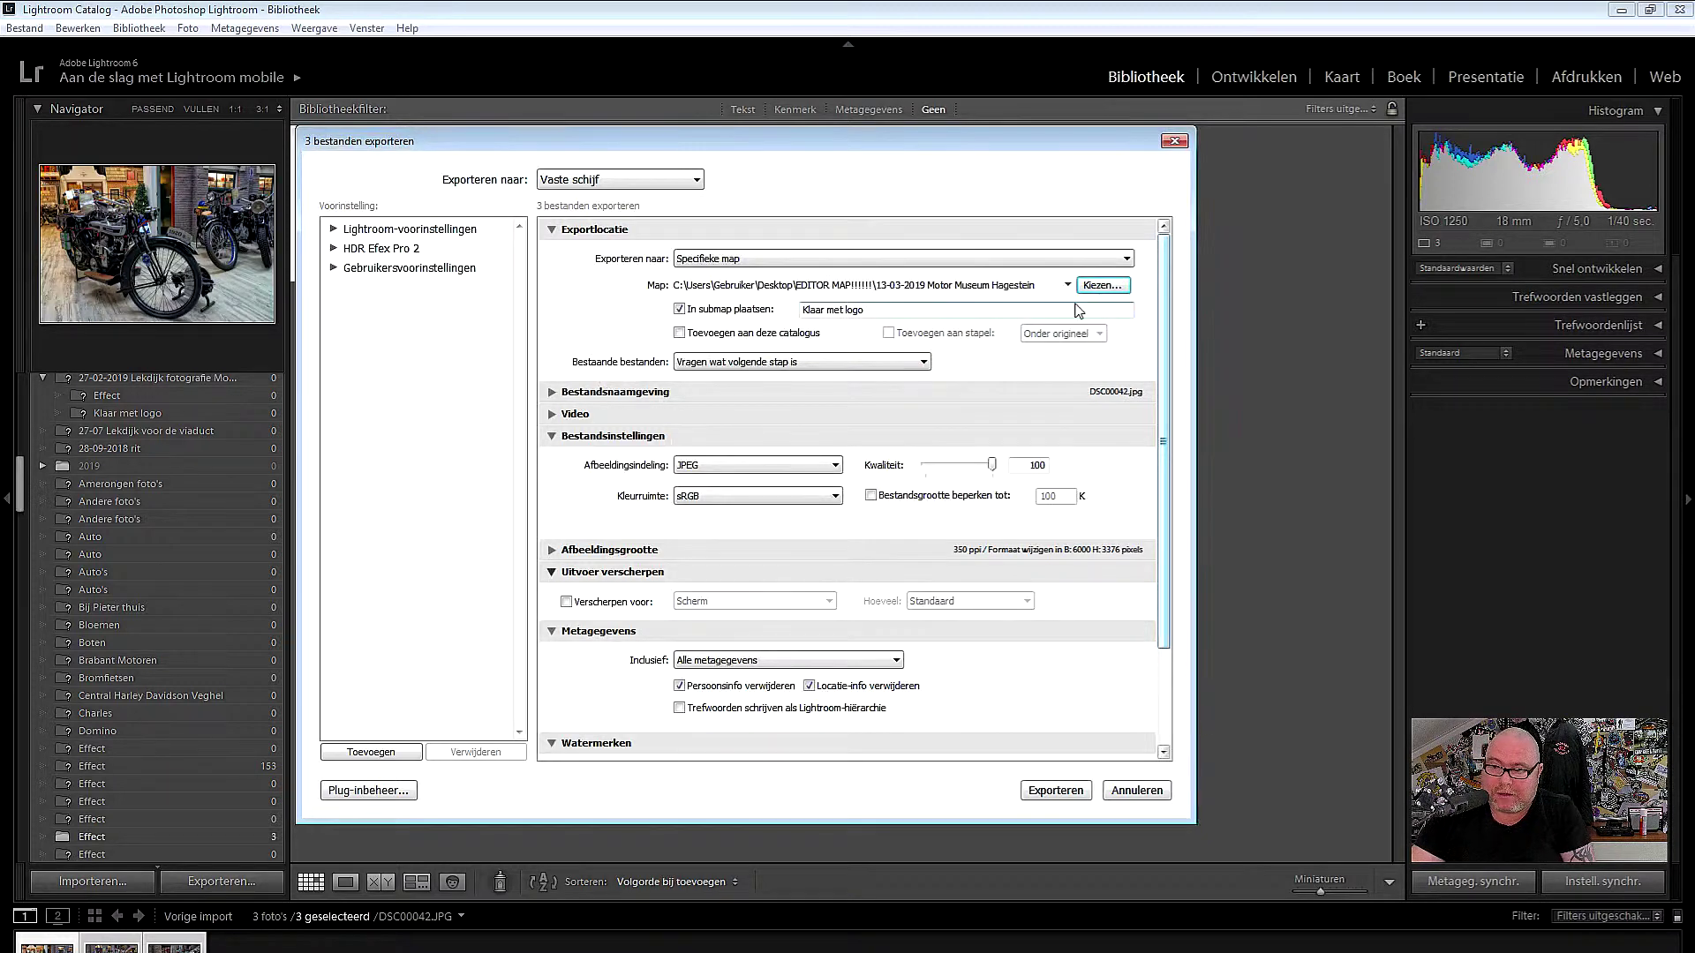
click(1102, 285)
click(535, 651)
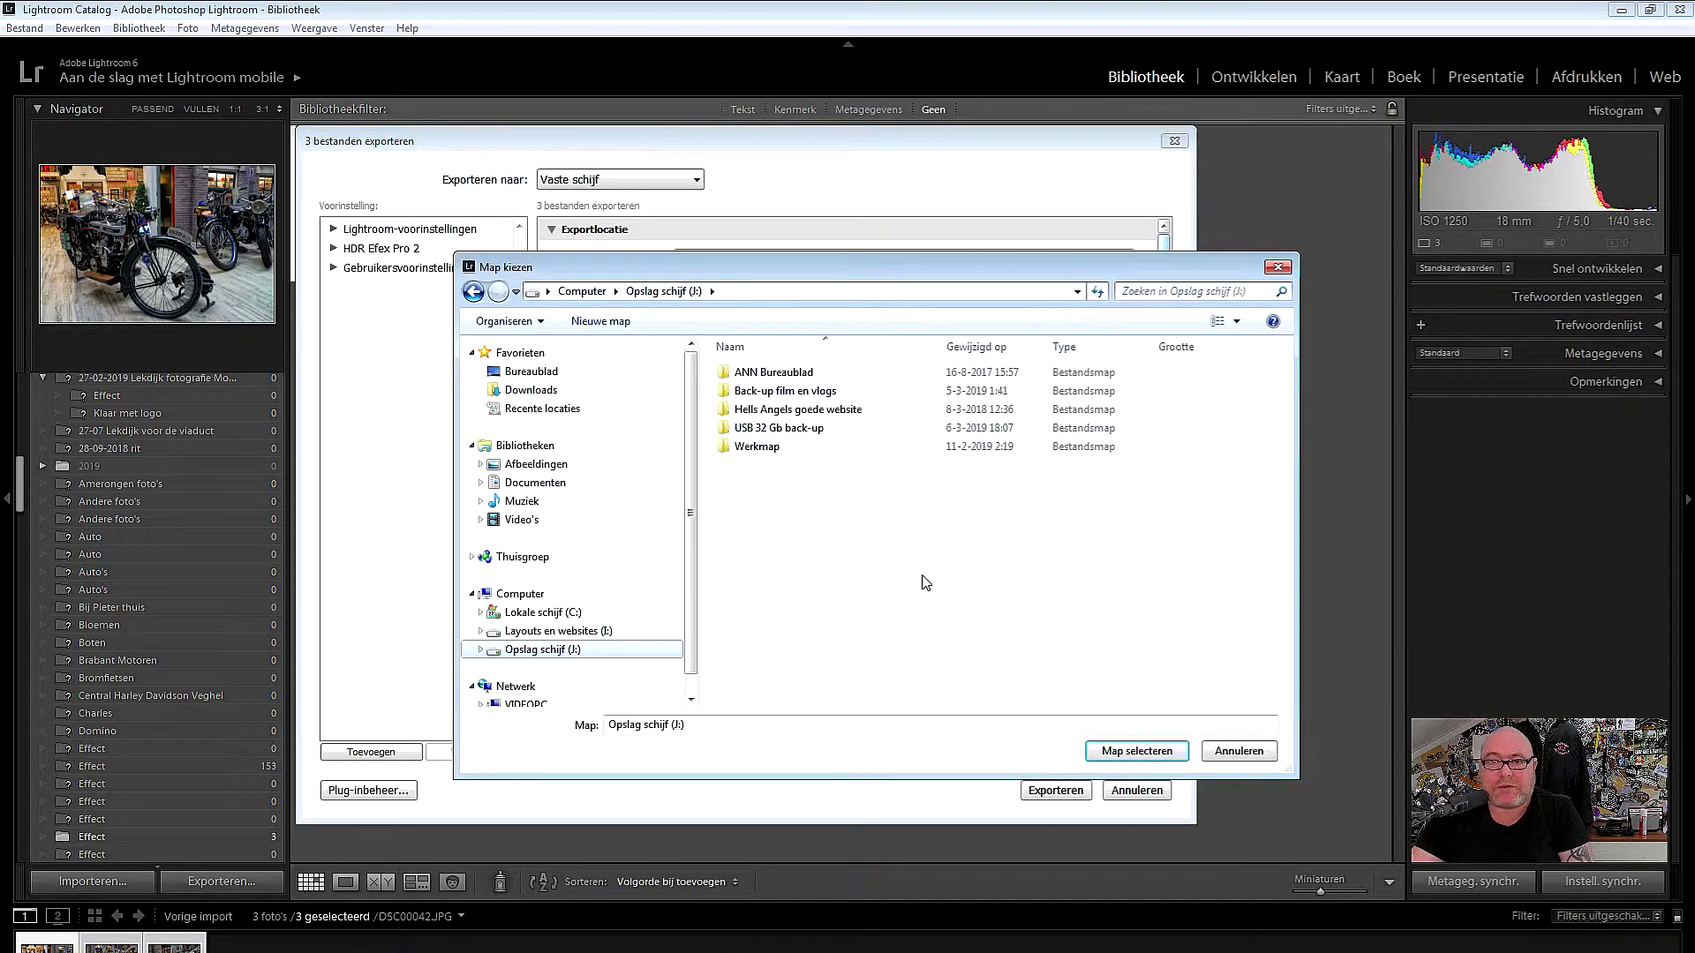
click(1276, 268)
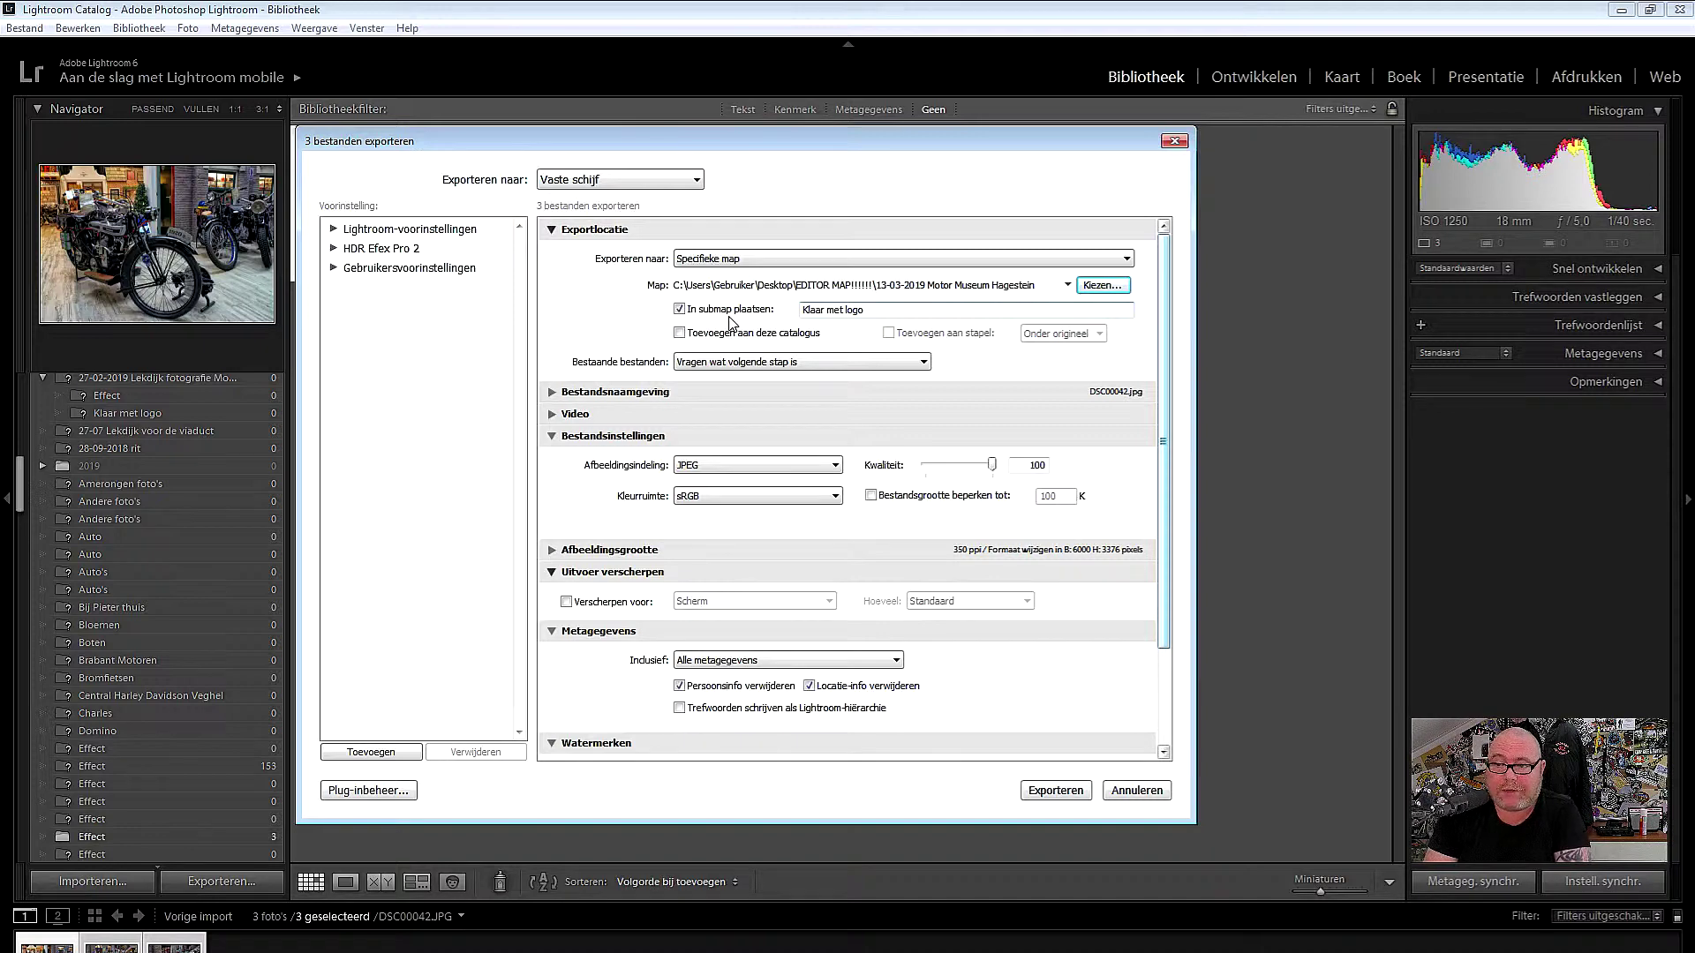
Keep the 'Klaar met logo' subfolder name and expand the watermark settings section.
click(815, 311)
click(869, 313)
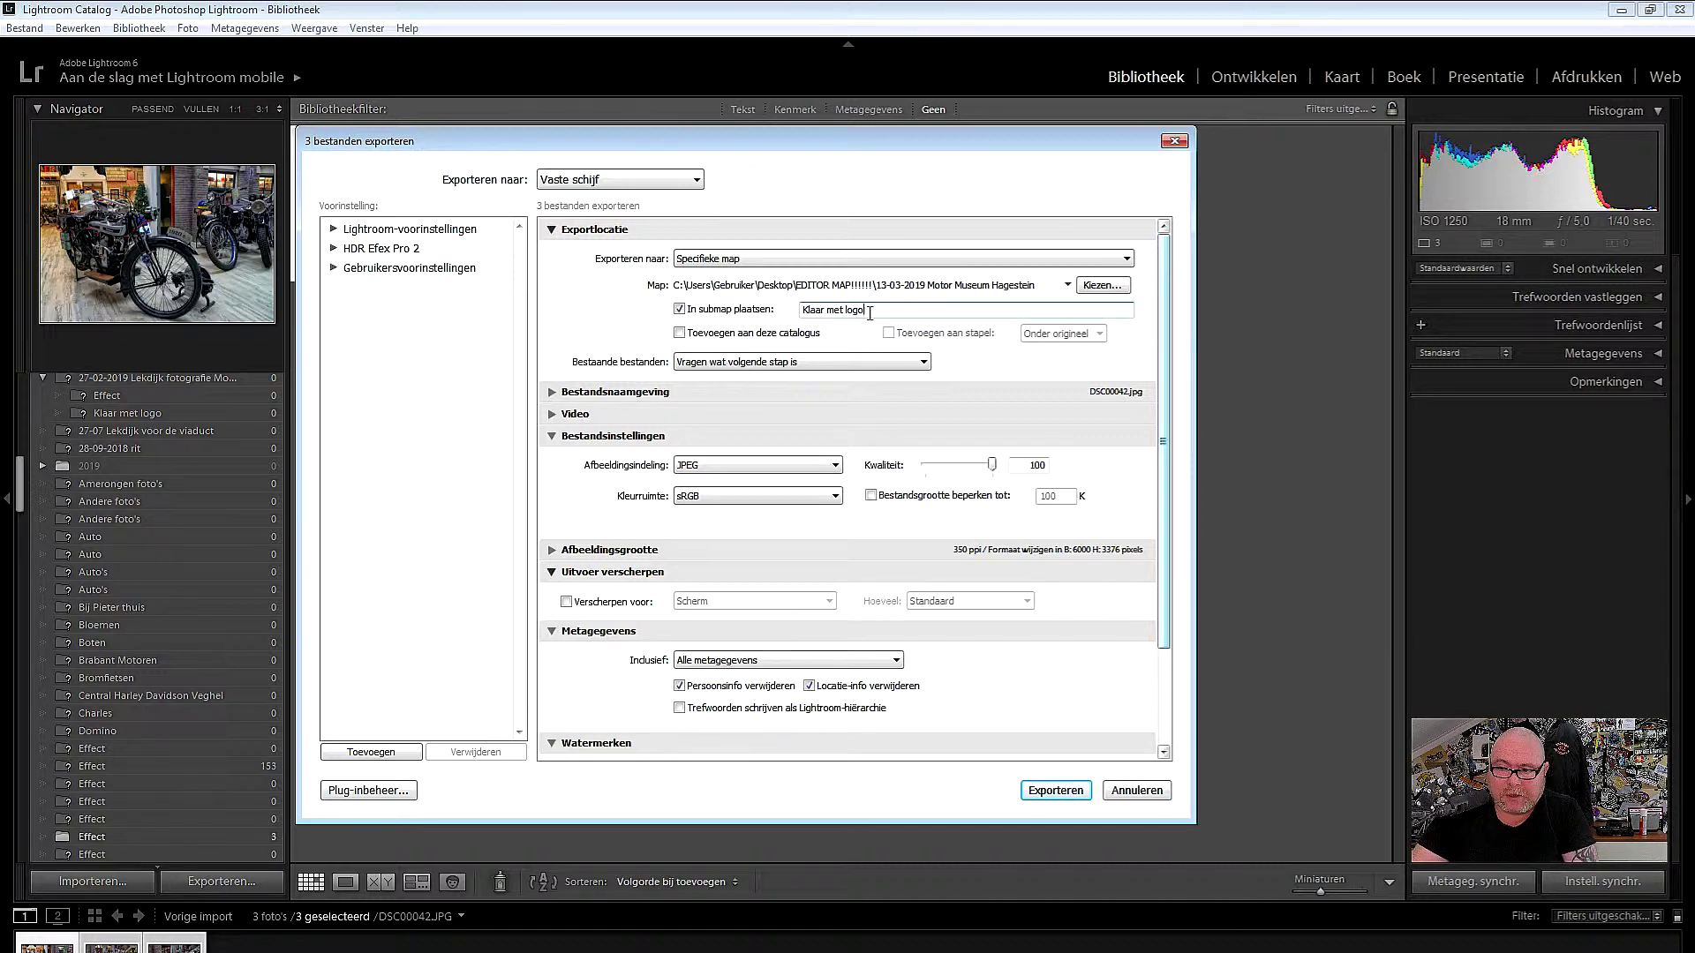
click(567, 744)
scroll(636, 728, down, 2)
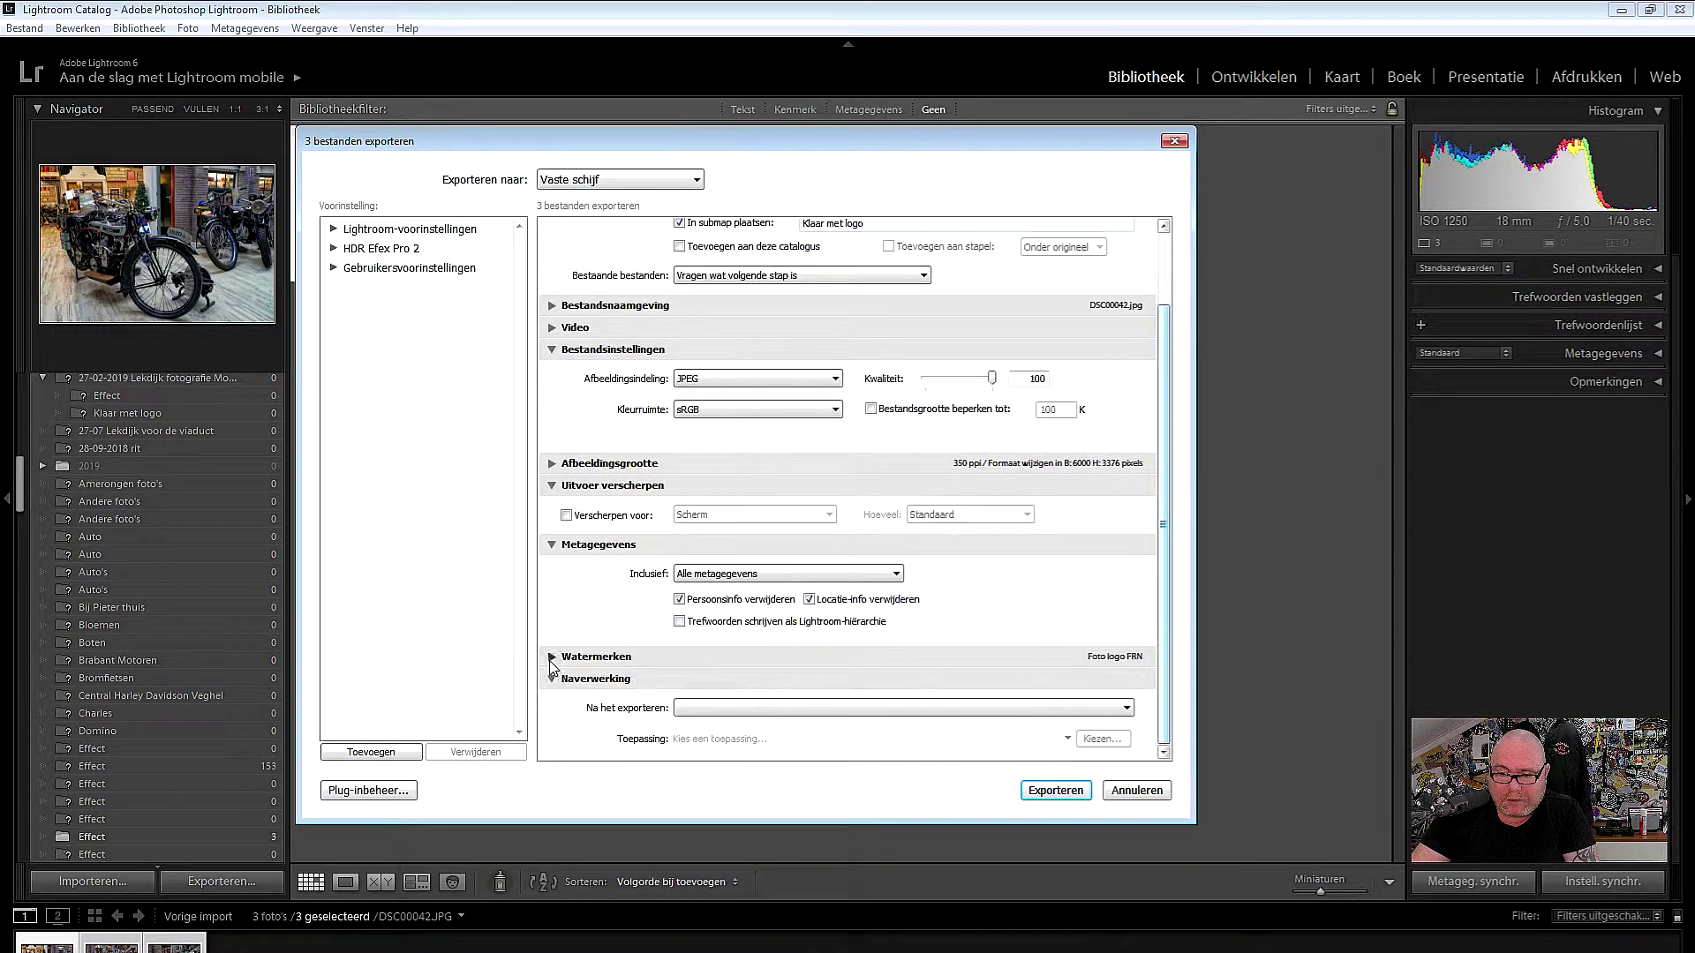
Set 'De goede ronde logo.png' as the image watermark in the watermark editor.
click(551, 662)
scroll(865, 688, down, 1)
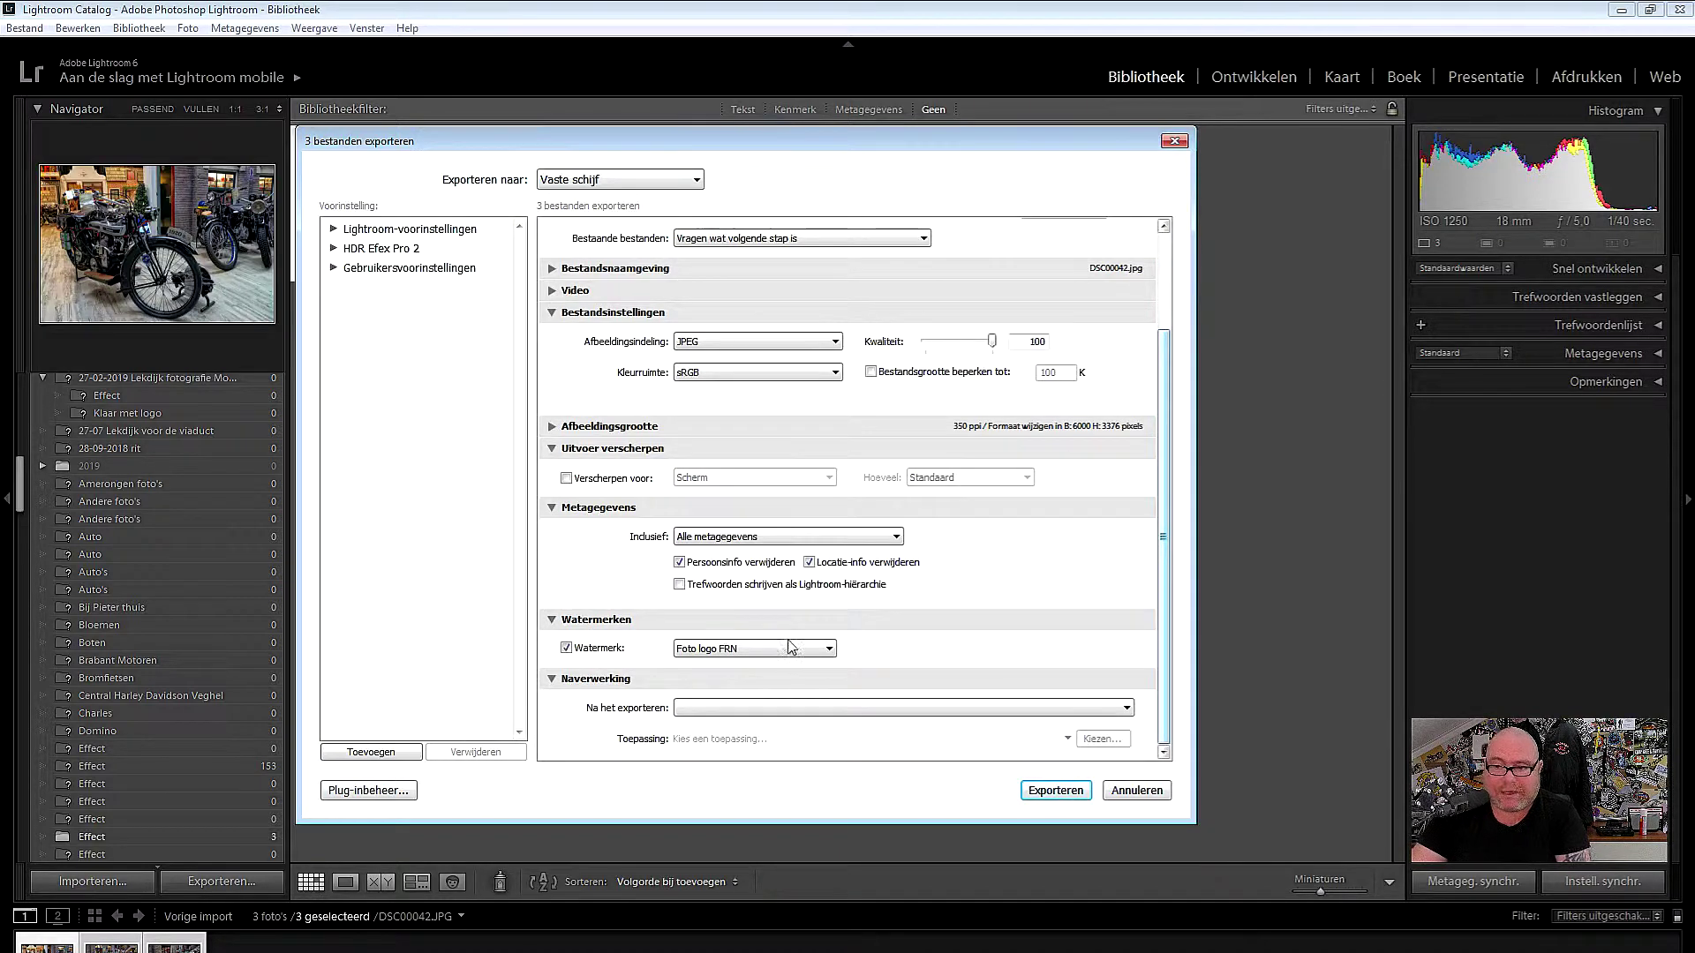
click(831, 650)
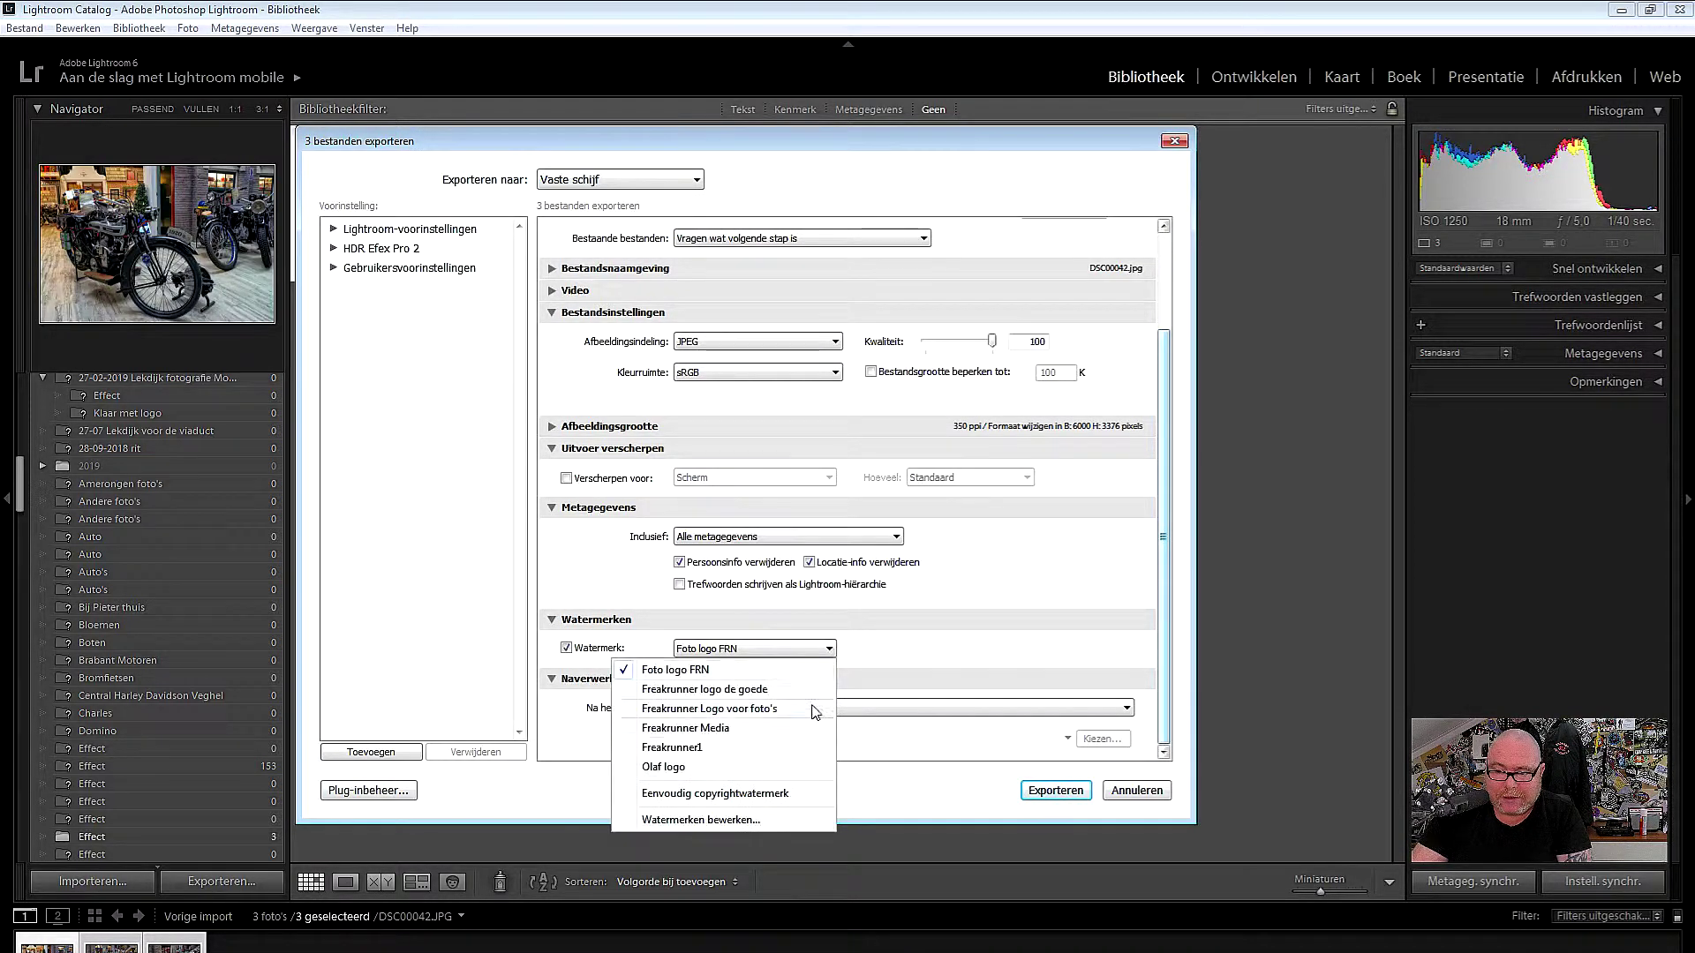
click(729, 821)
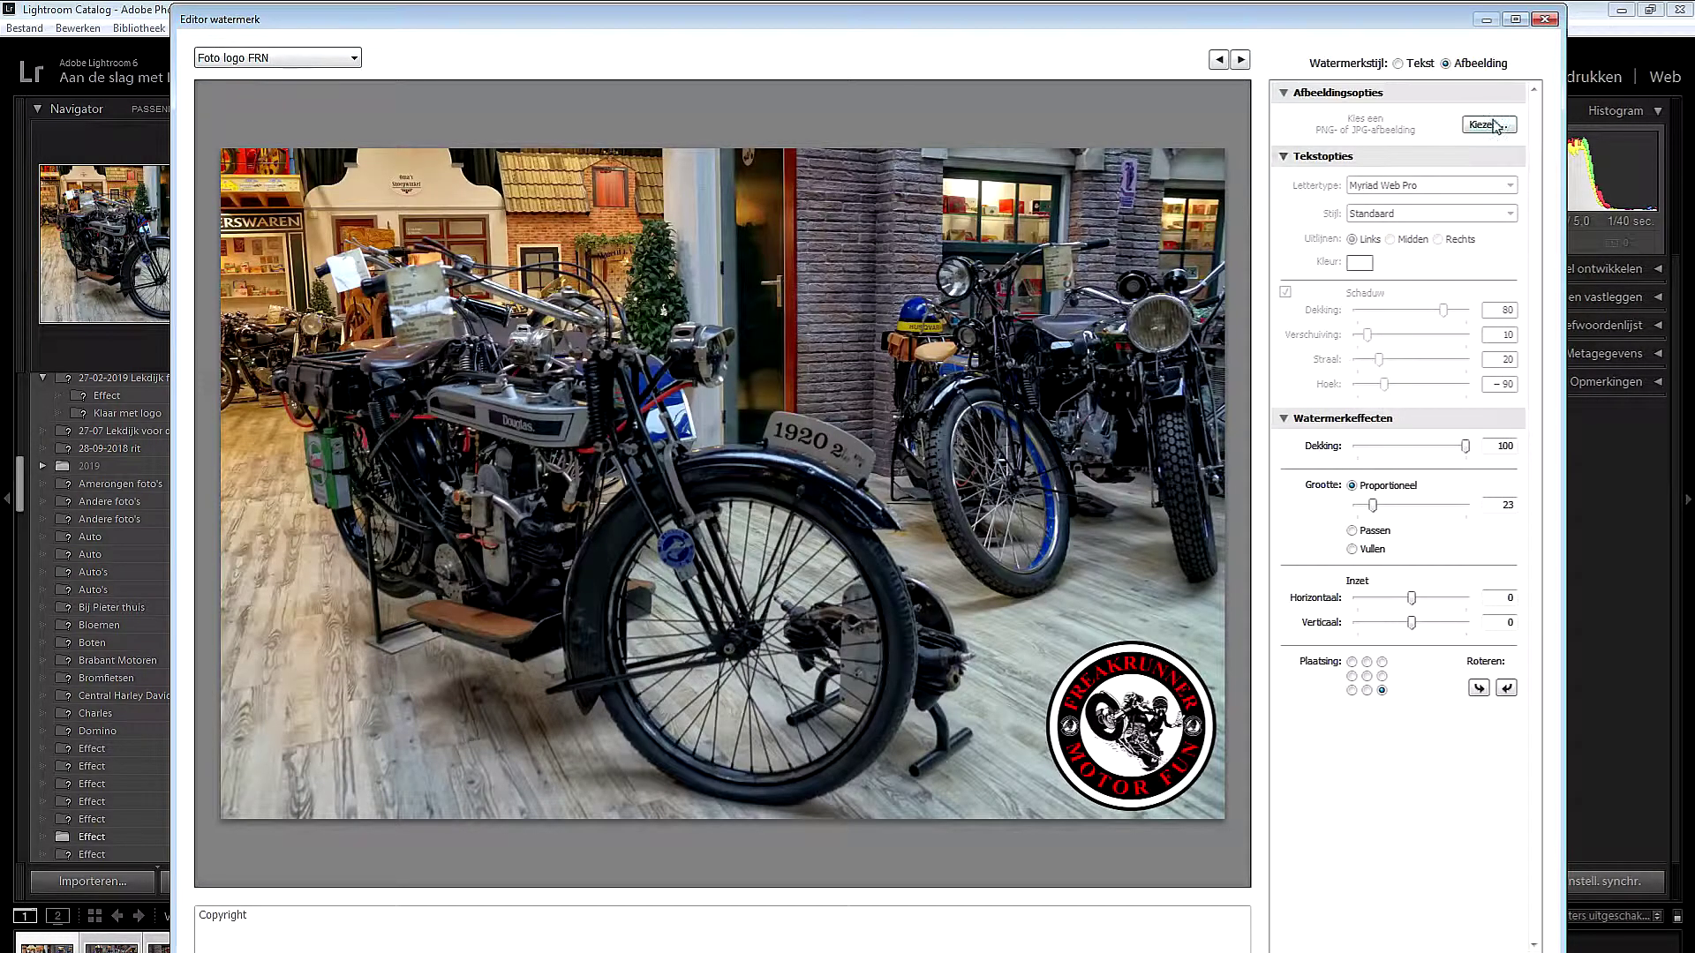
click(1488, 125)
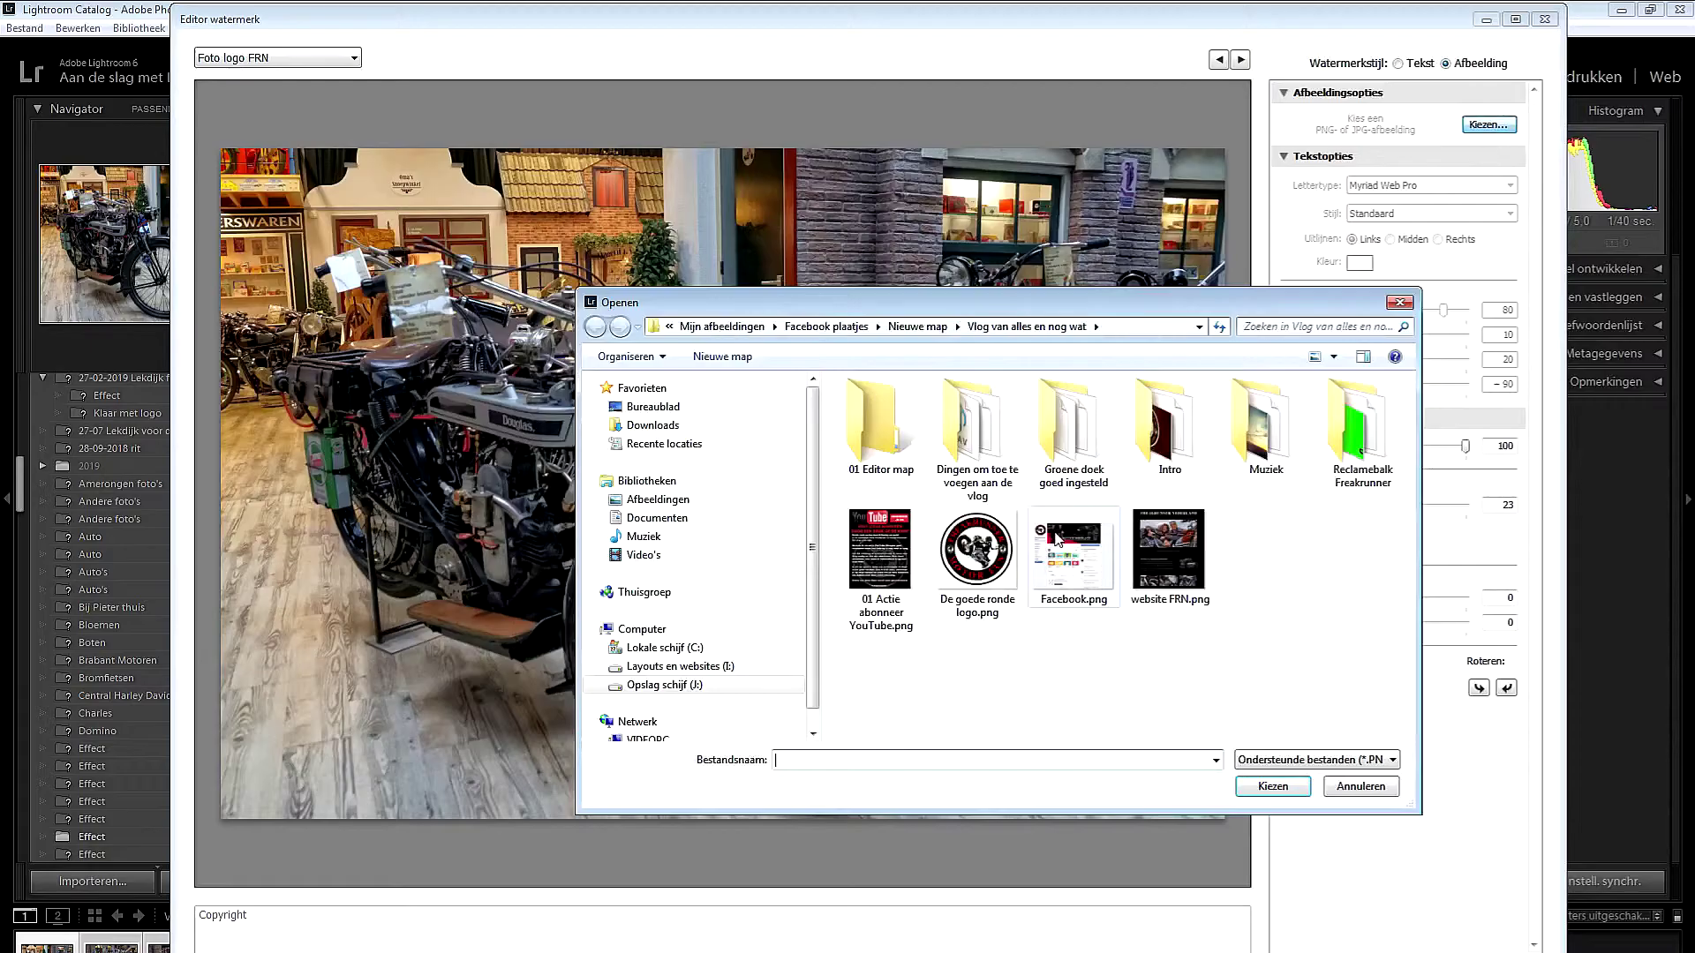
double_click(1012, 548)
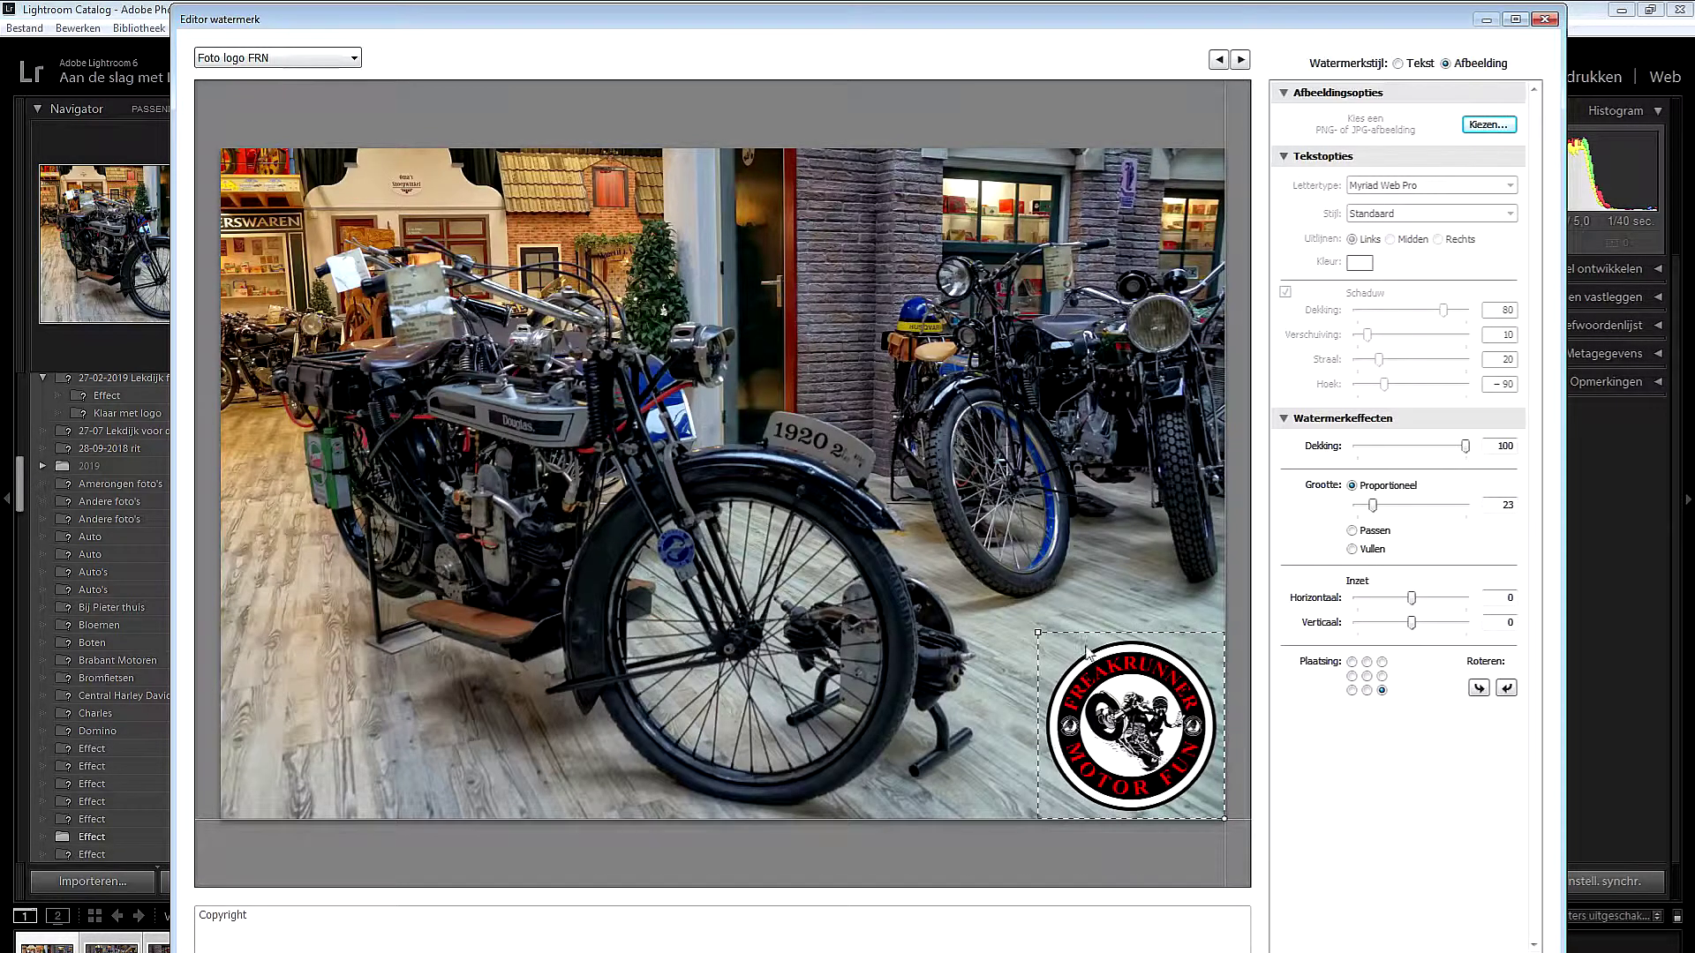
Keep the logo watermark at 100 opacity and enlarge it to size 28.
drag(1466, 449, 1387, 457)
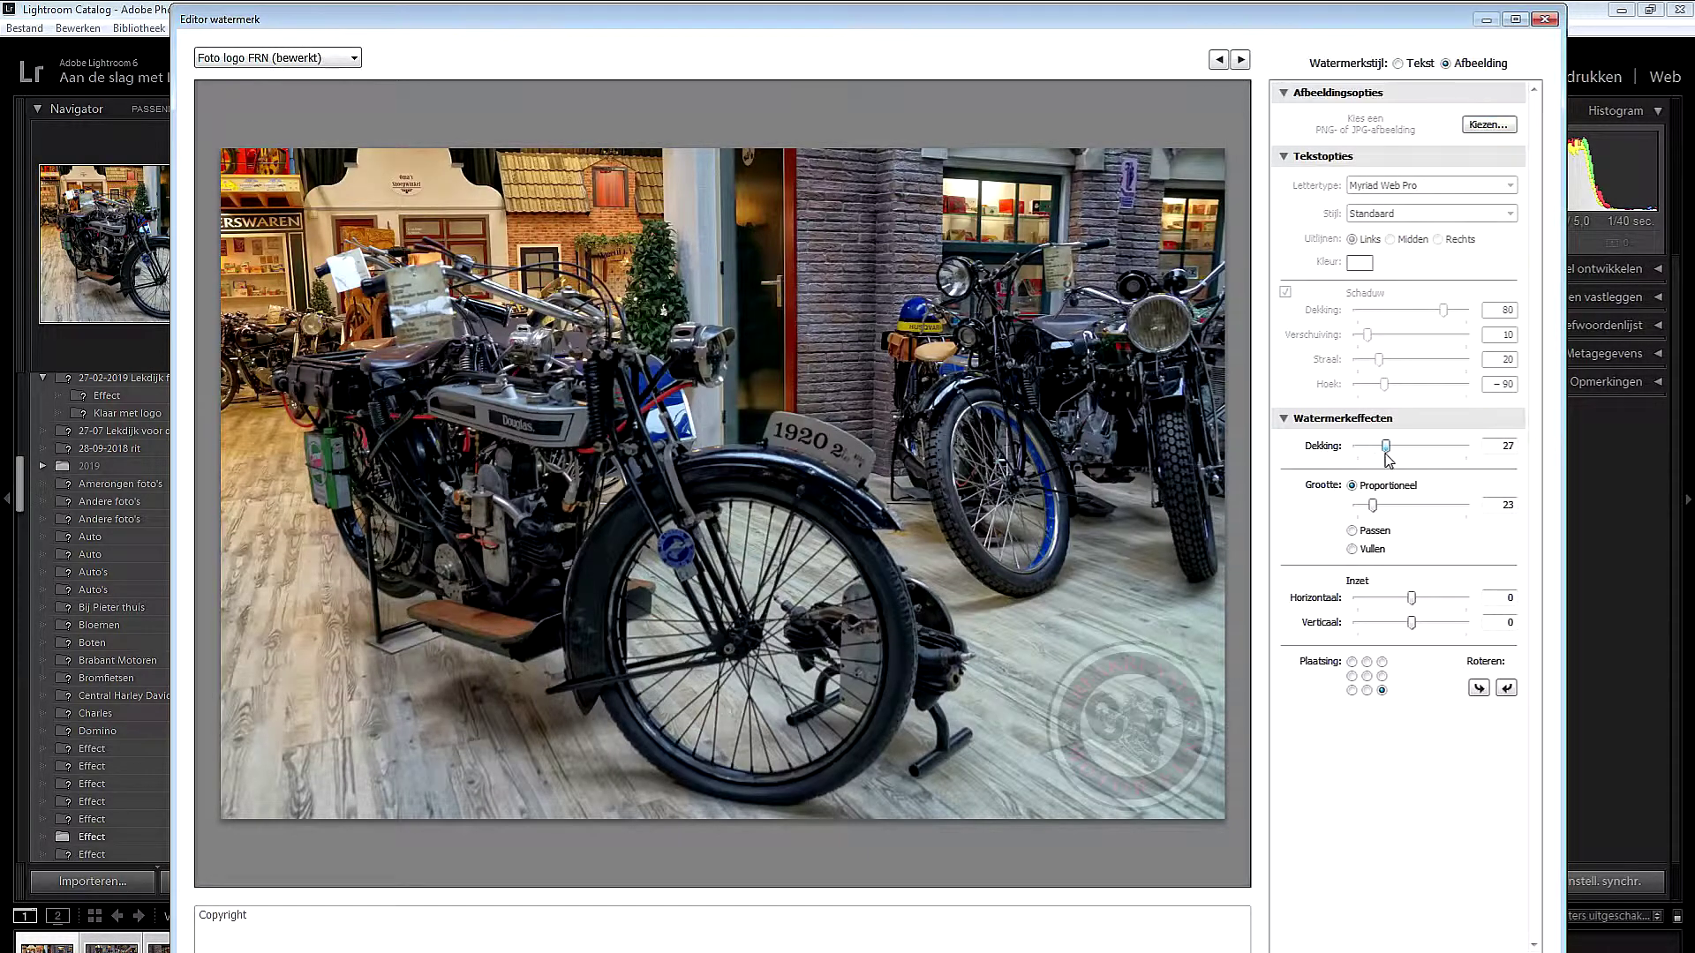
double_click(1386, 450)
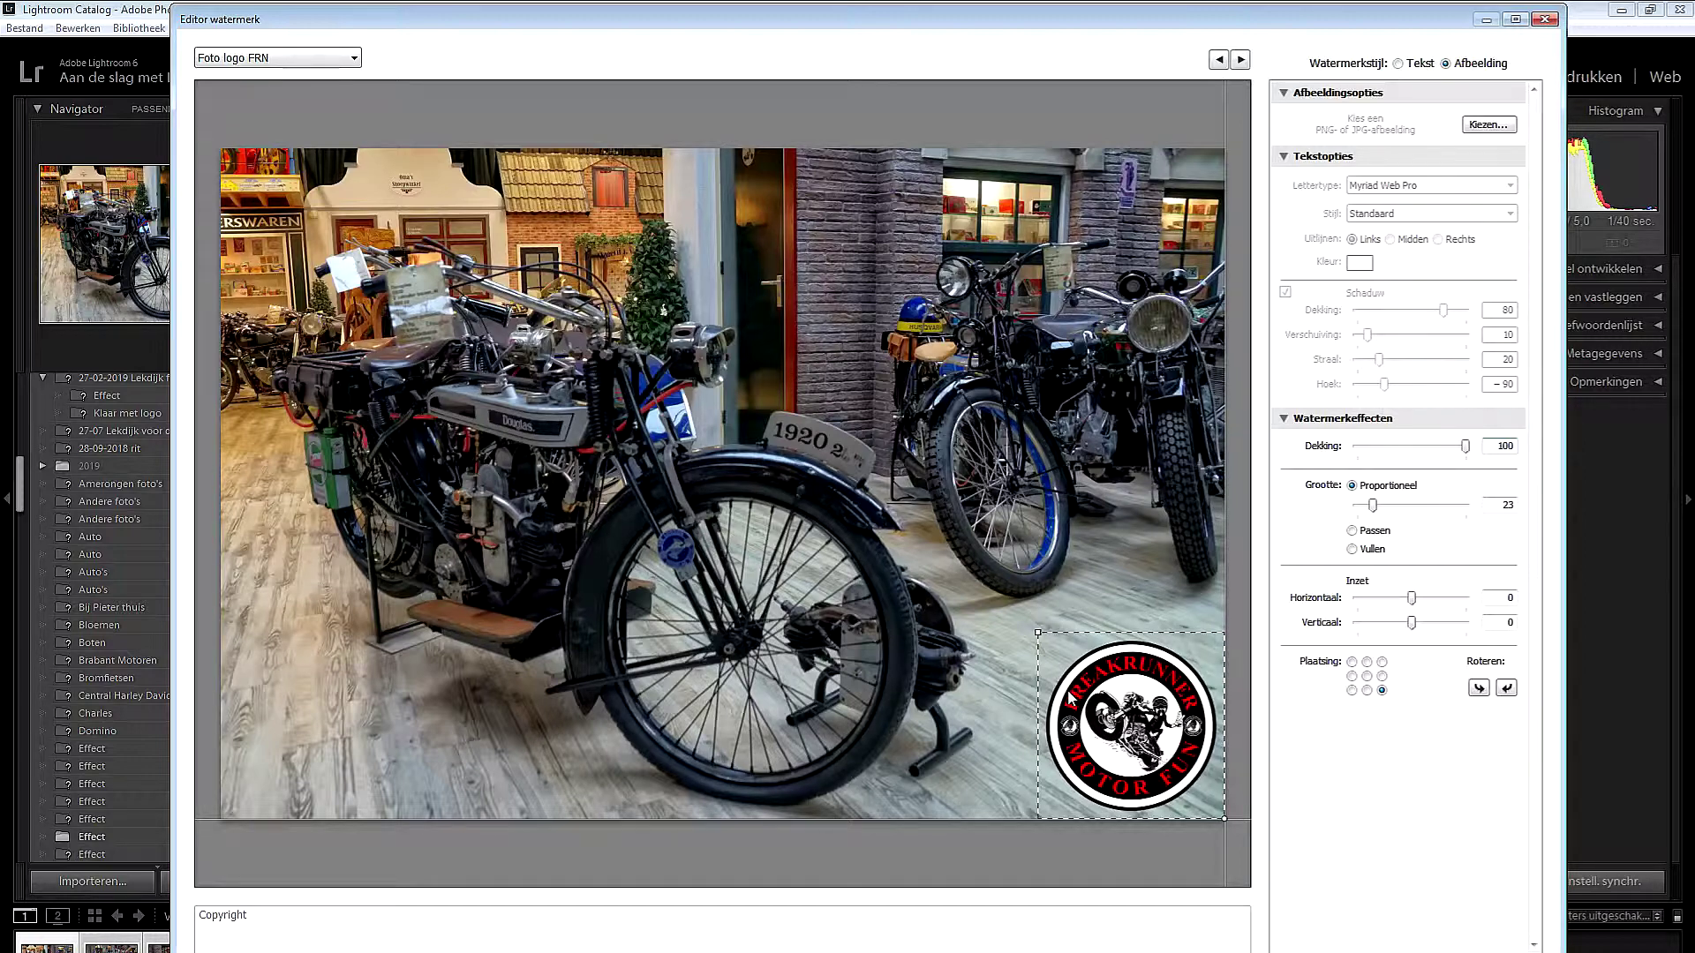
drag(1465, 446, 1386, 445)
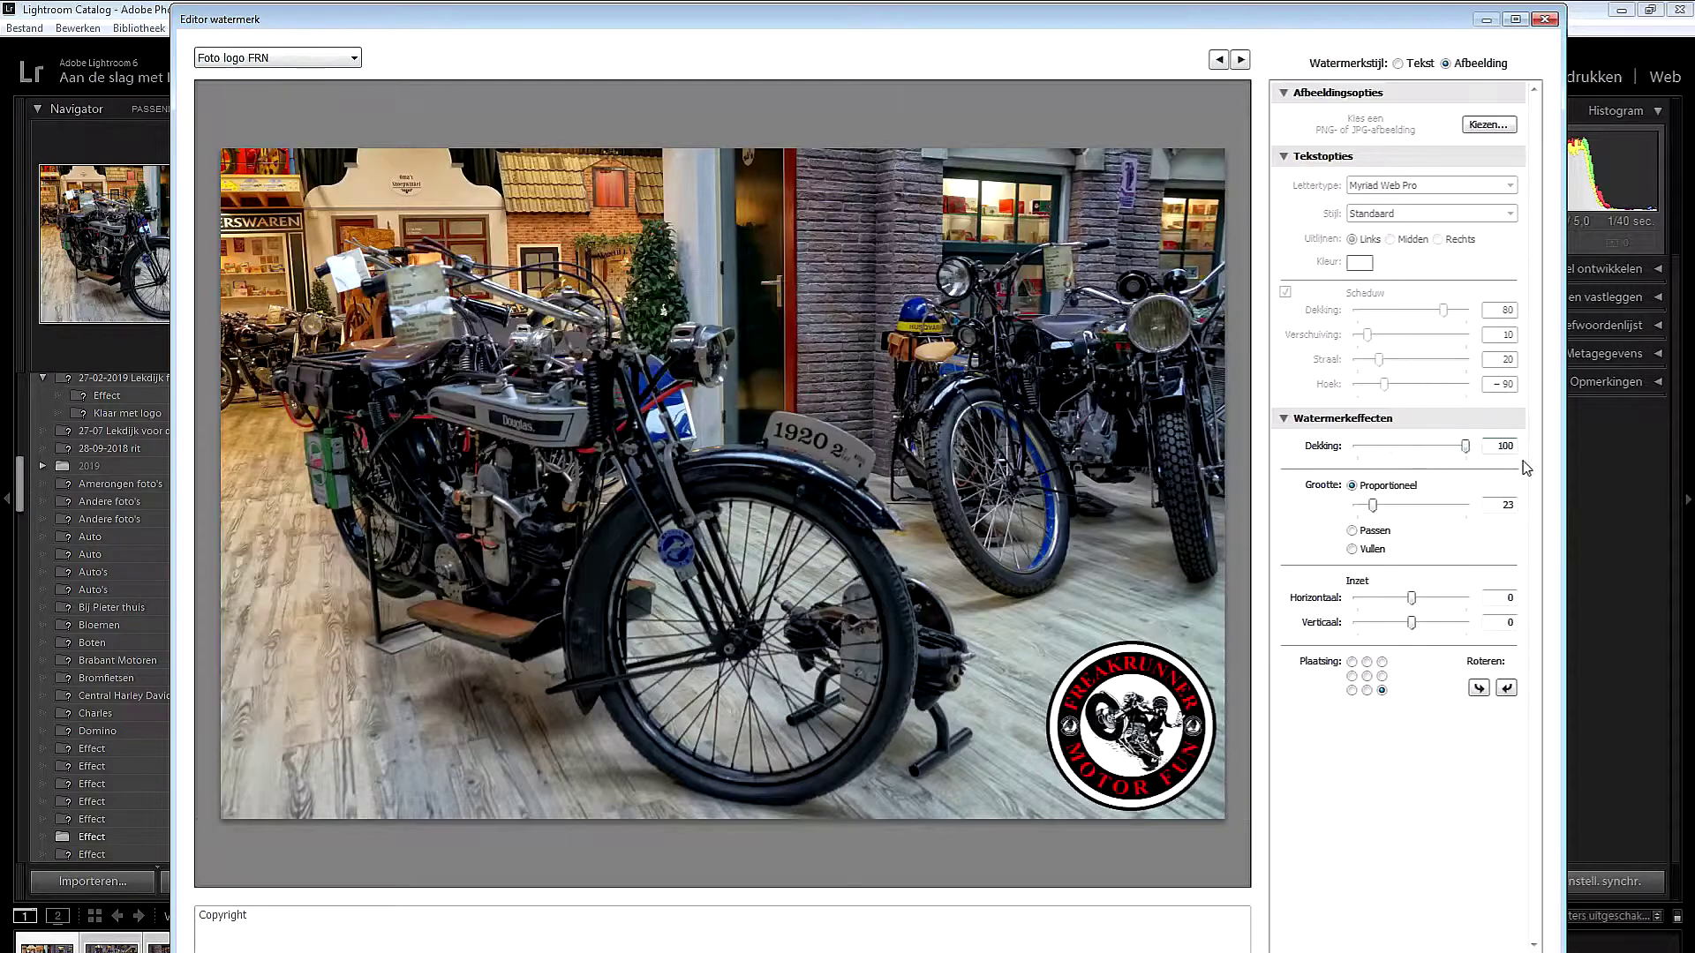
mouse_move(1373, 505)
mouse_down()
mouse_move(1401, 505)
mouse_move(1380, 528)
mouse_up()
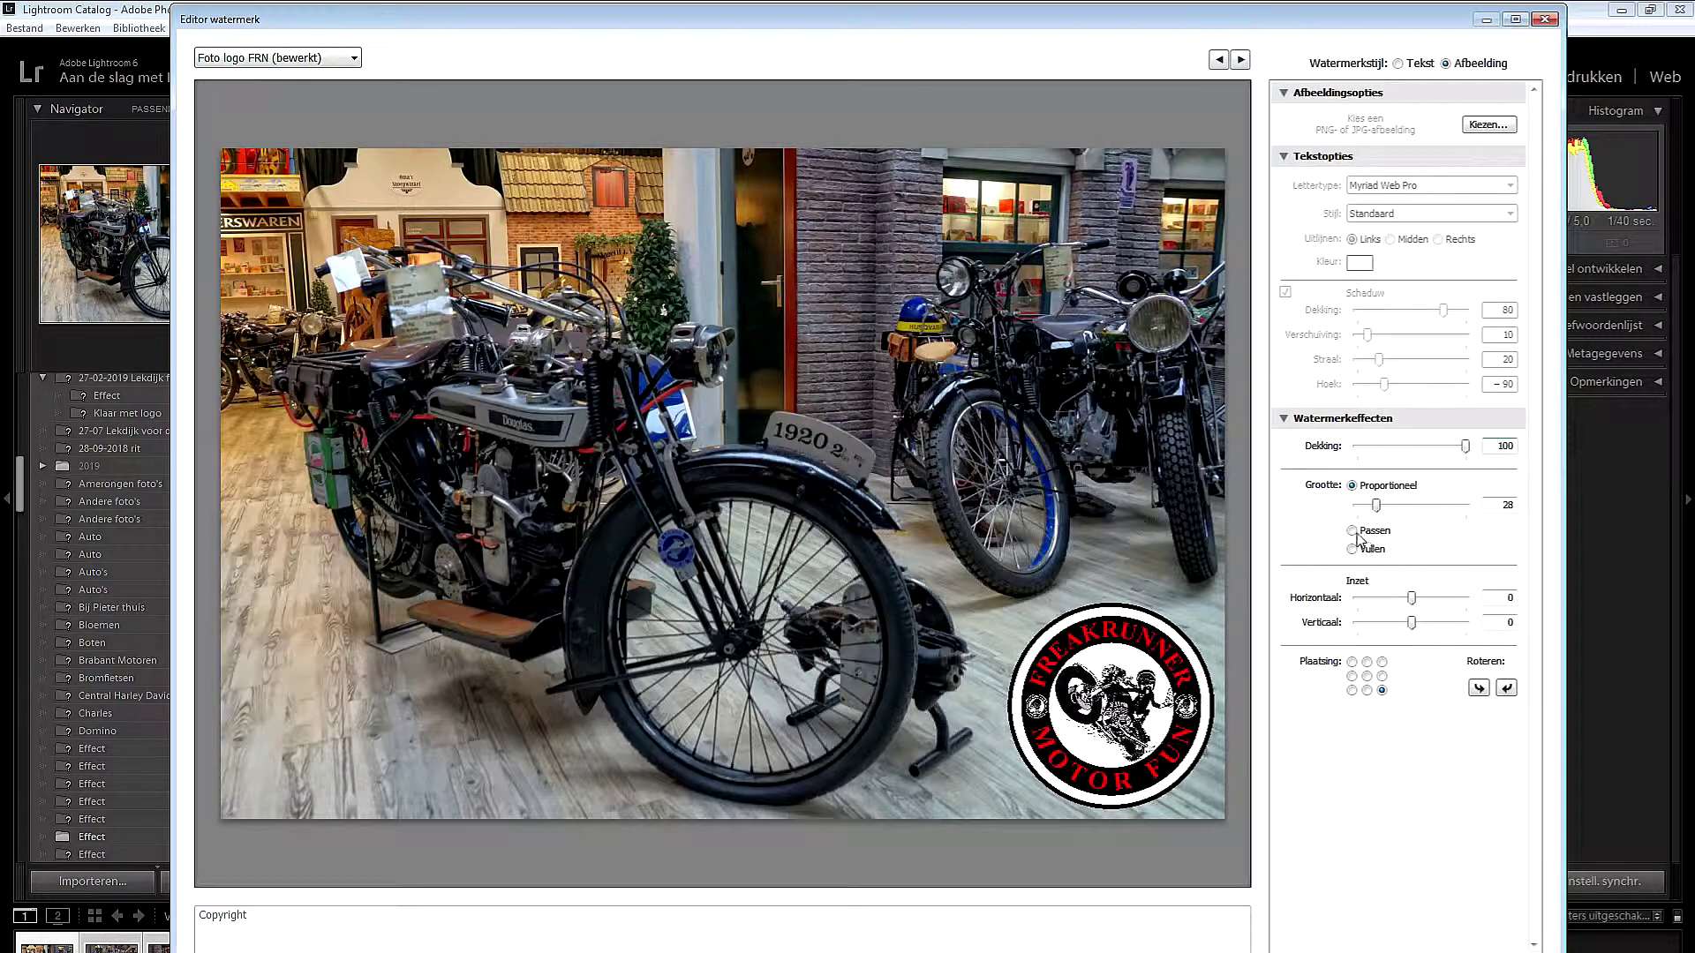
Switch the logo watermark to proportional sizing and adjust its horizontal inset.
click(1352, 530)
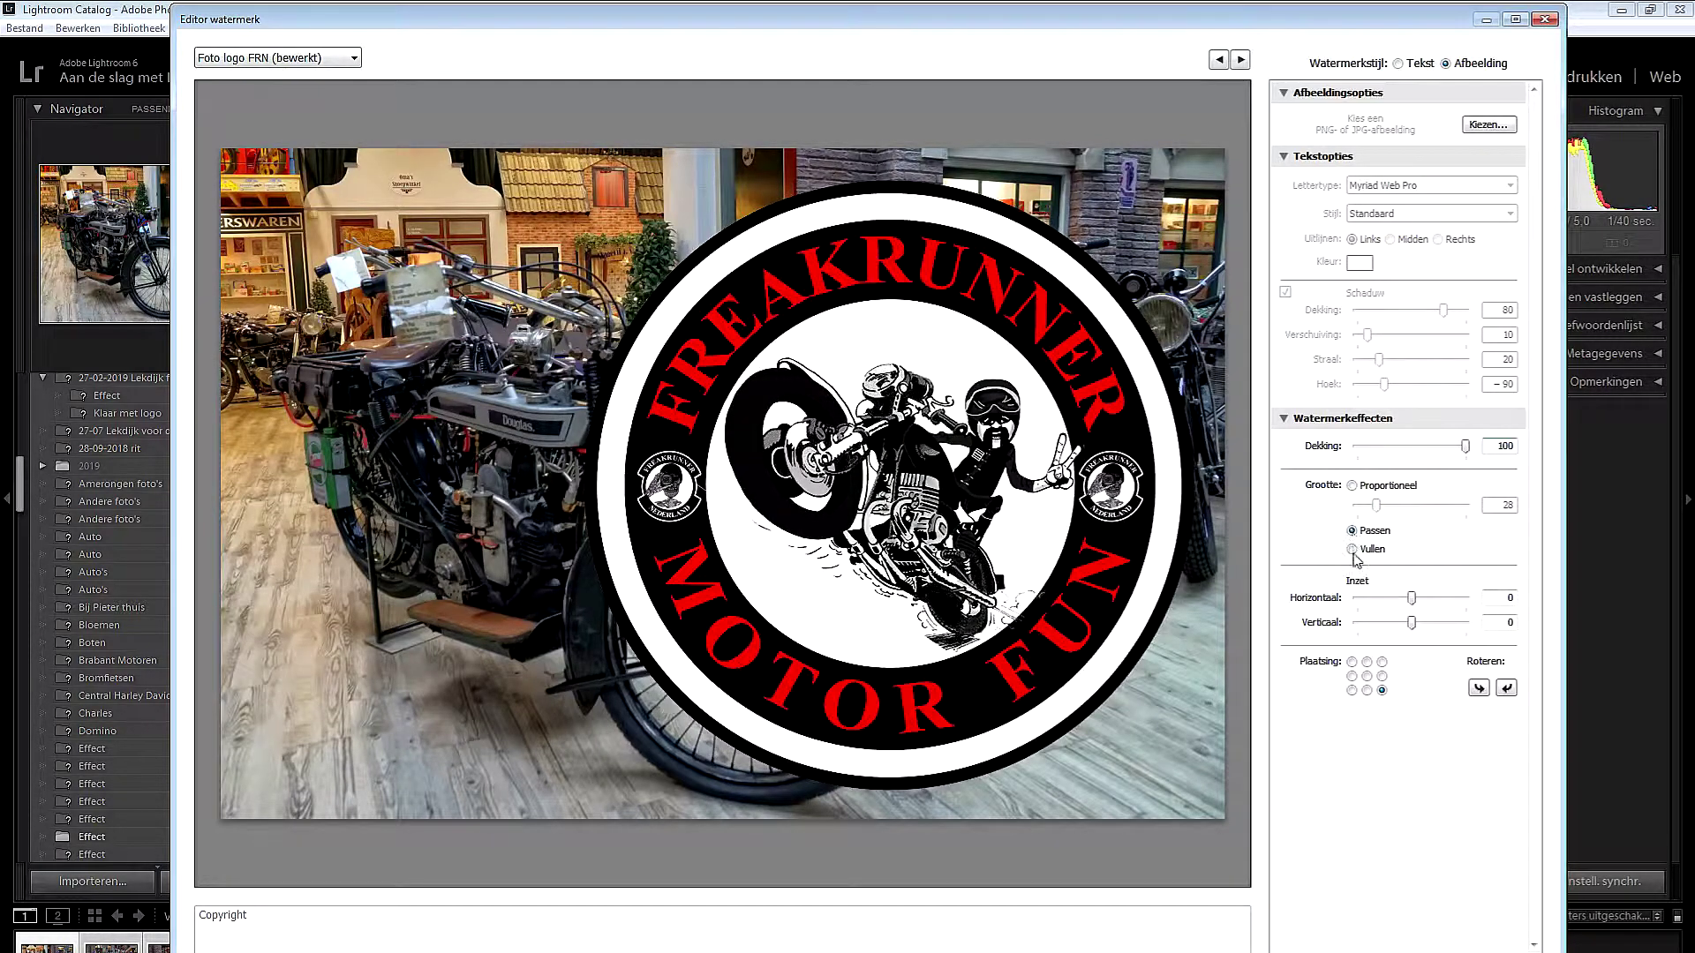
click(1352, 549)
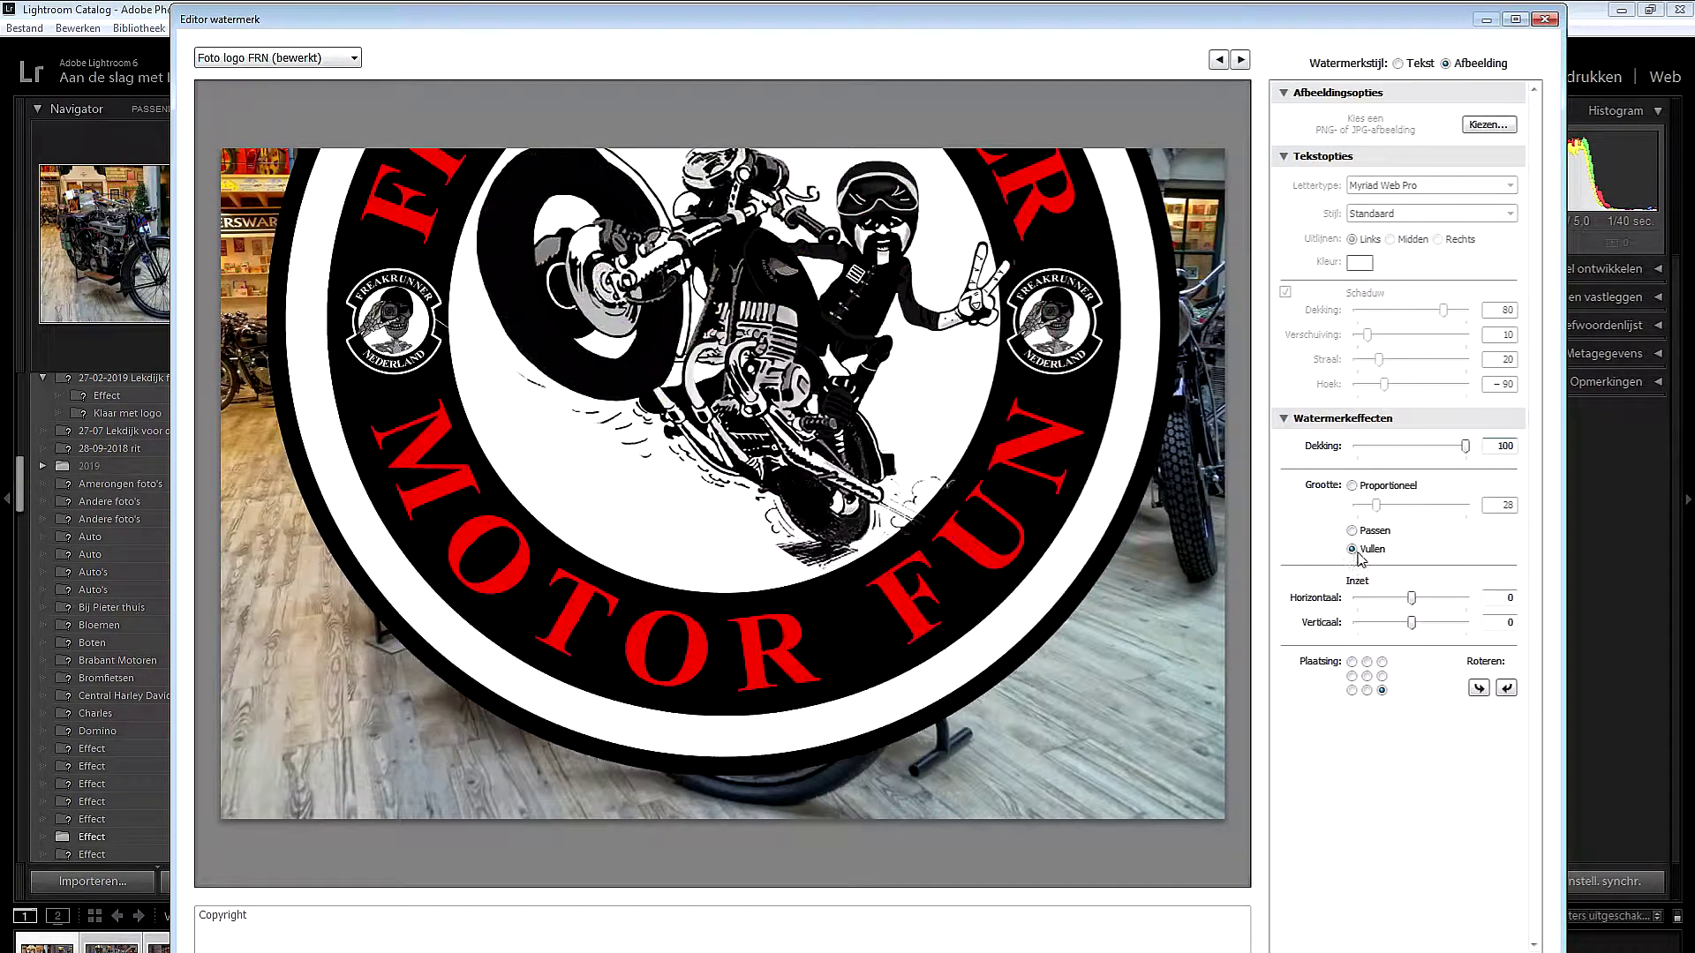
click(1352, 486)
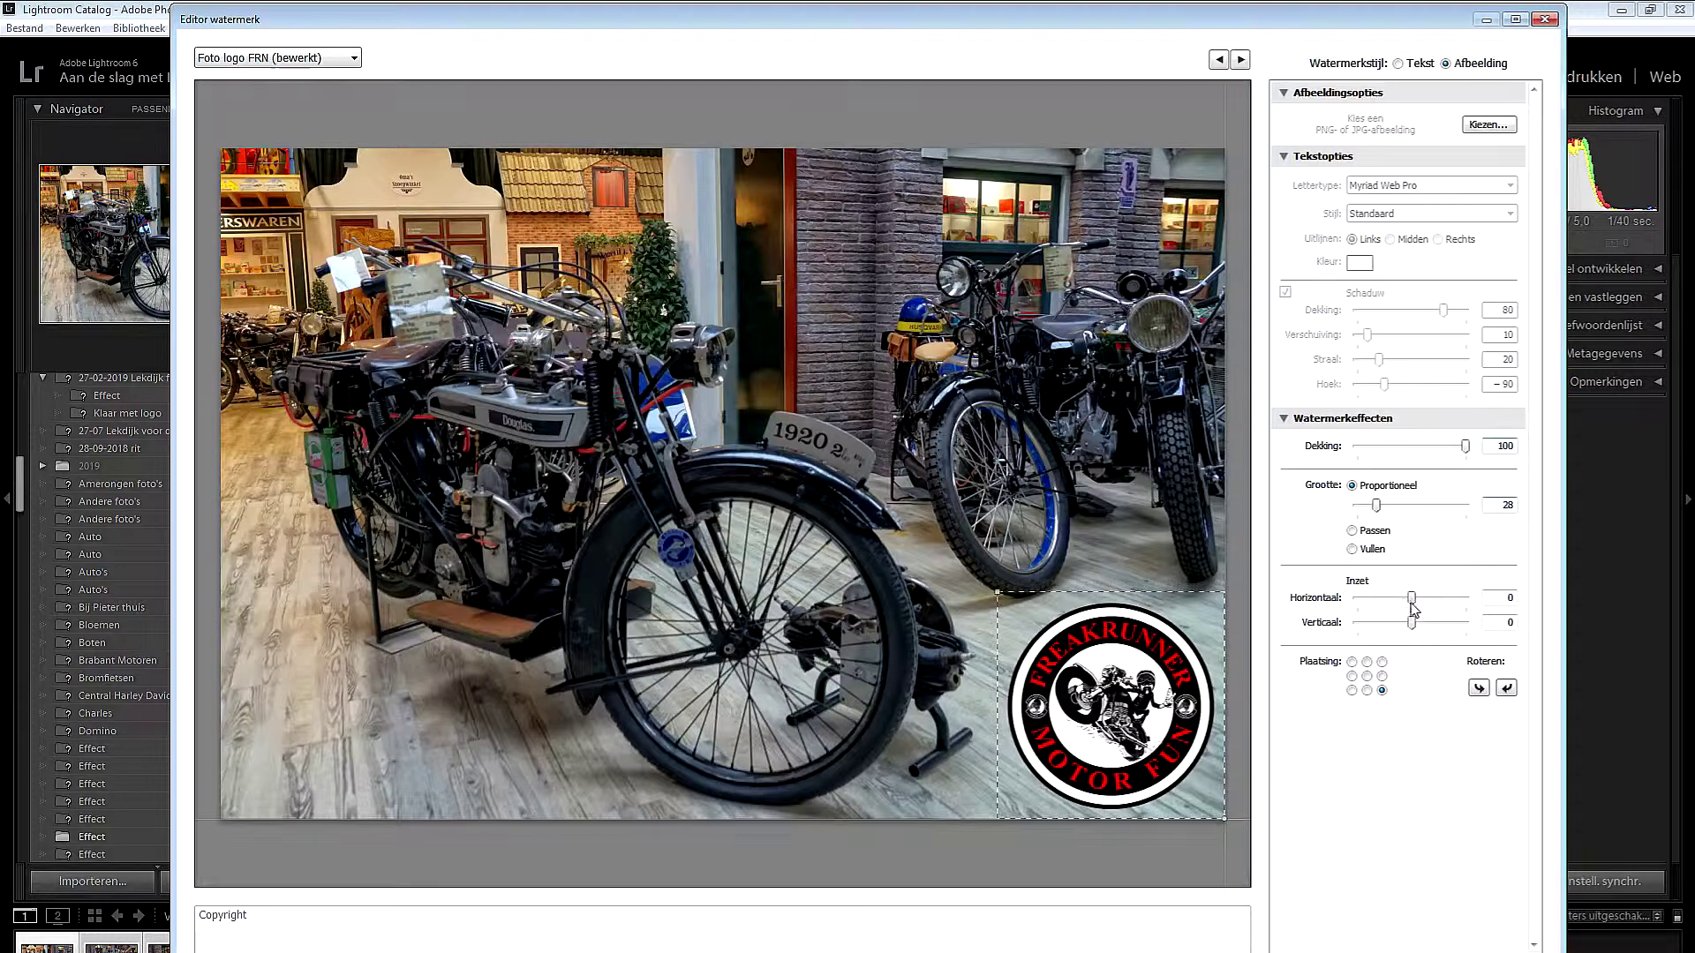
mouse_move(1408, 598)
mouse_down()
mouse_move(1594, 599)
mouse_move(1408, 597)
mouse_move(1409, 623)
mouse_up()
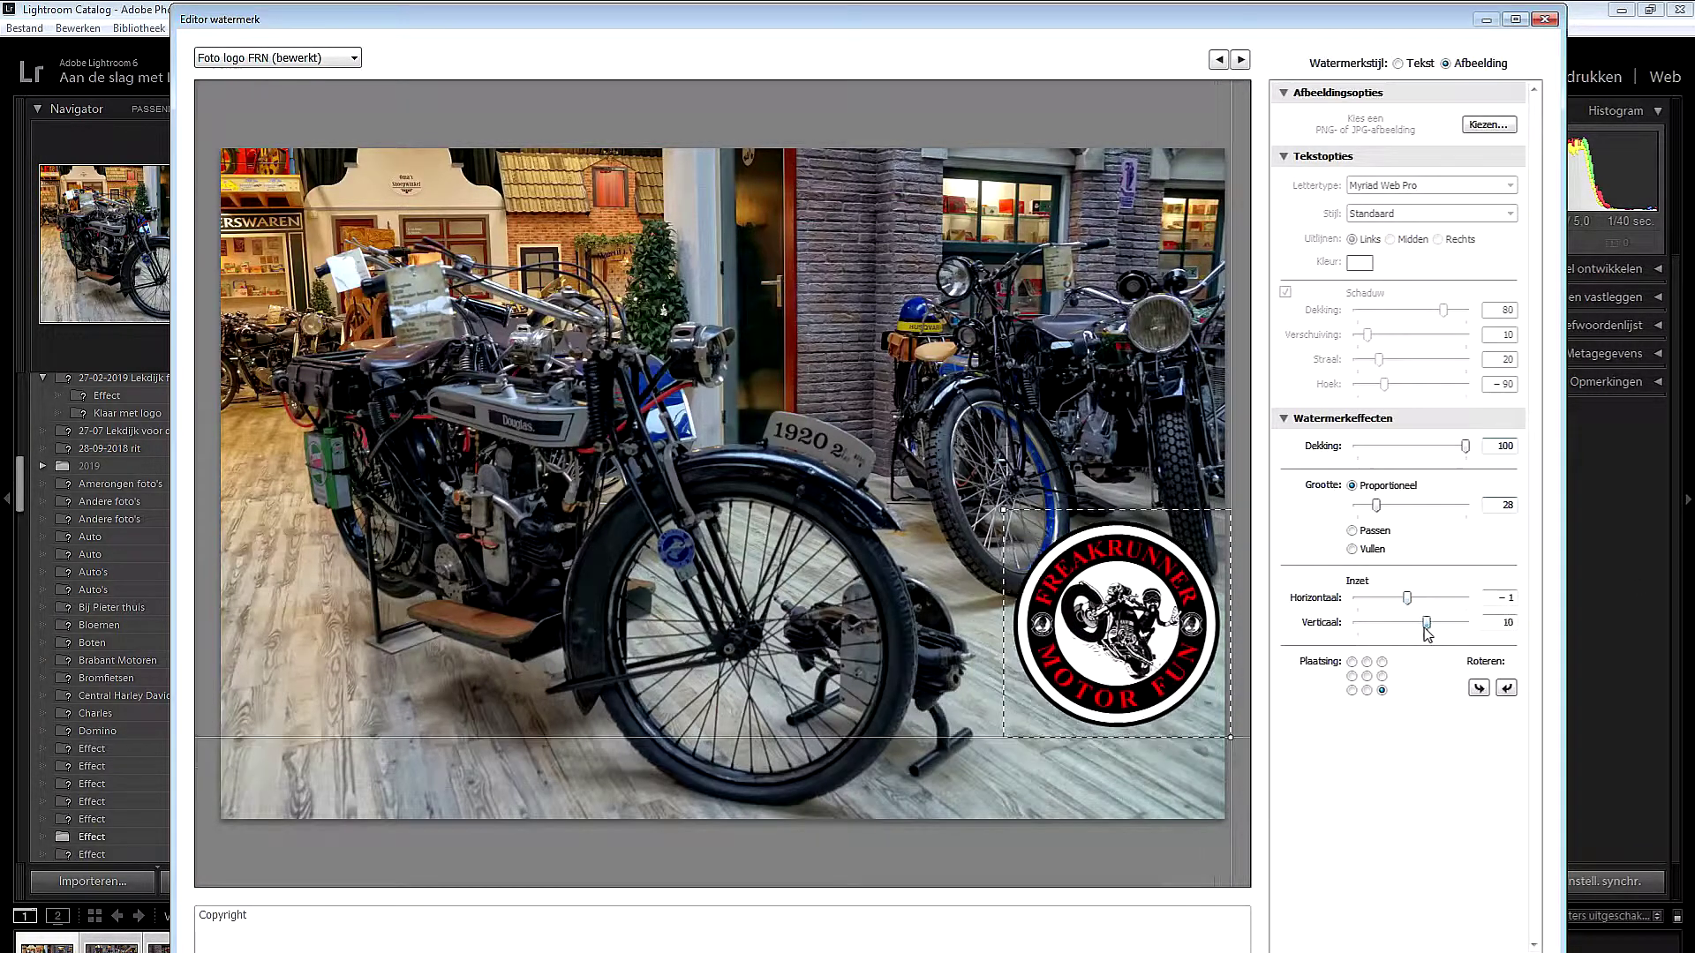
Anchor the logo in the bottom-right corner with a horizontal inset of 2.
click(1352, 662)
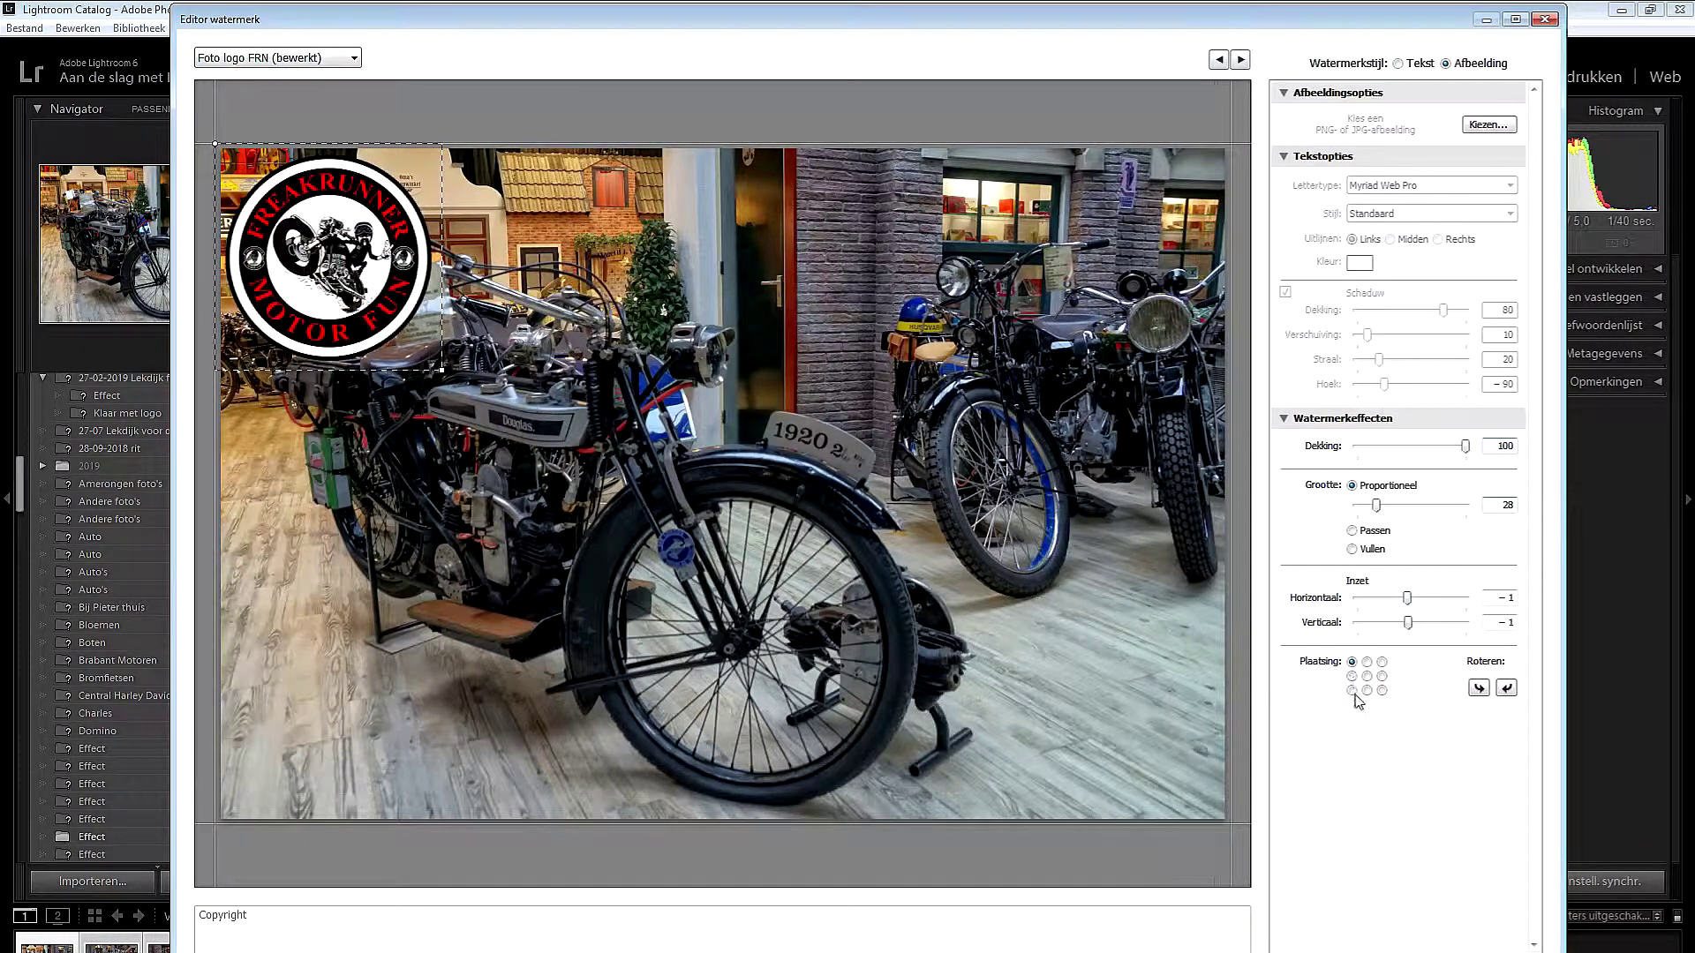
click(1352, 691)
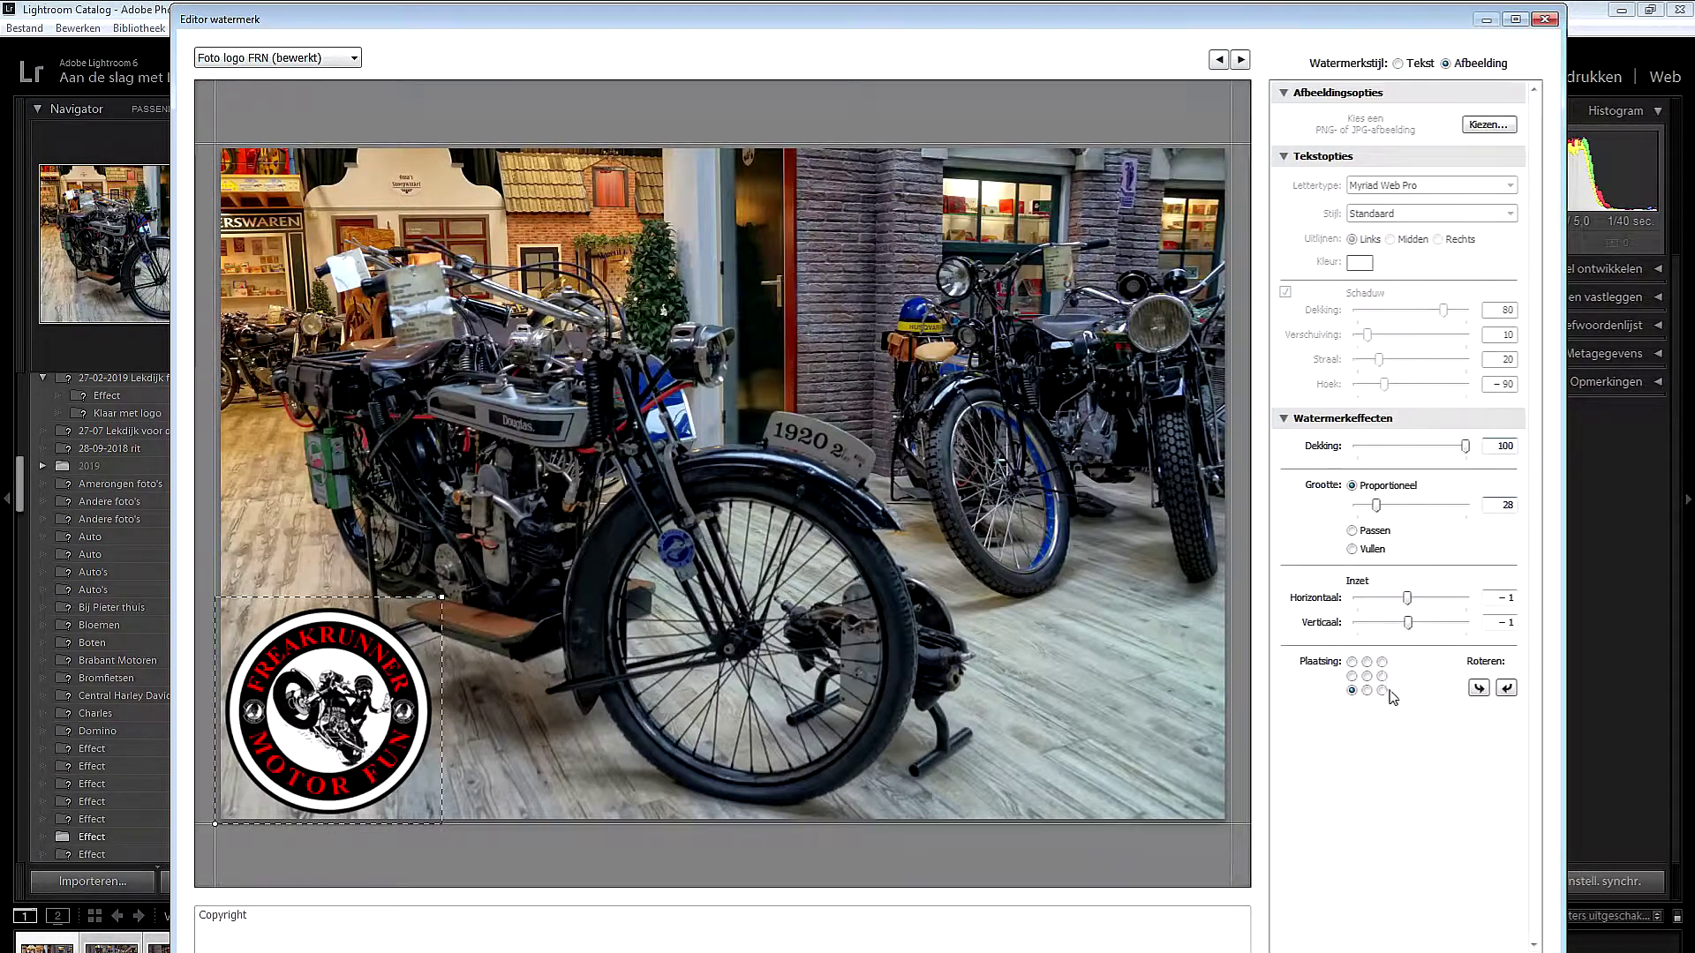
click(1383, 691)
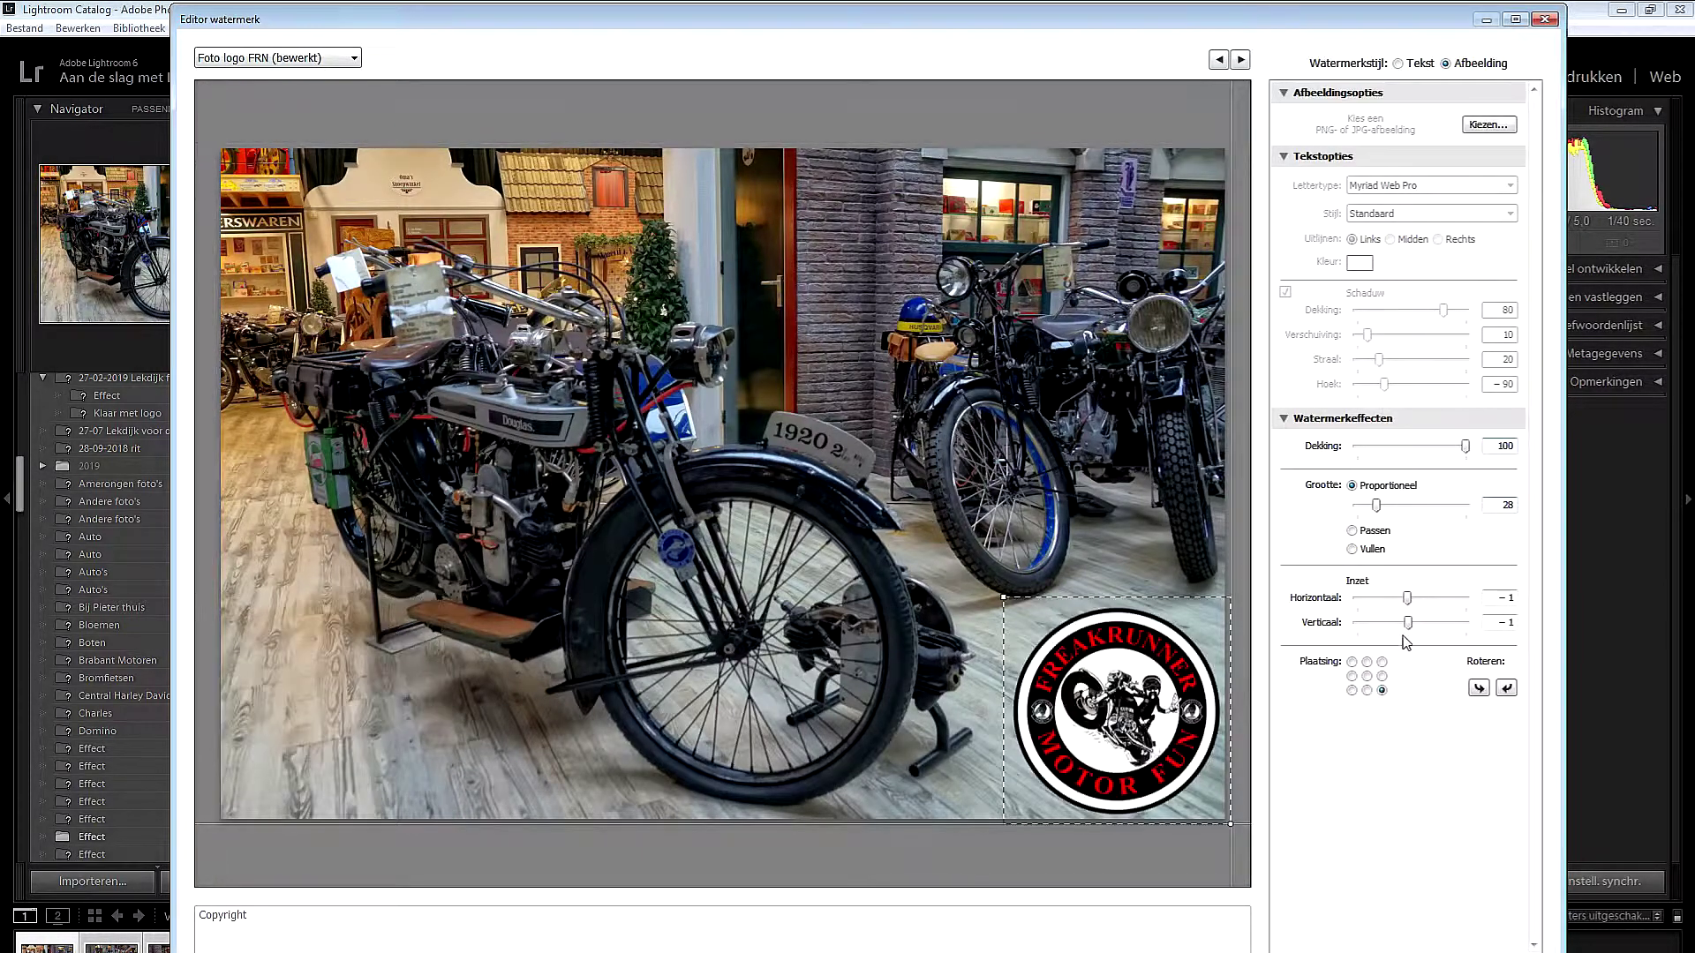
drag(1408, 599, 1422, 600)
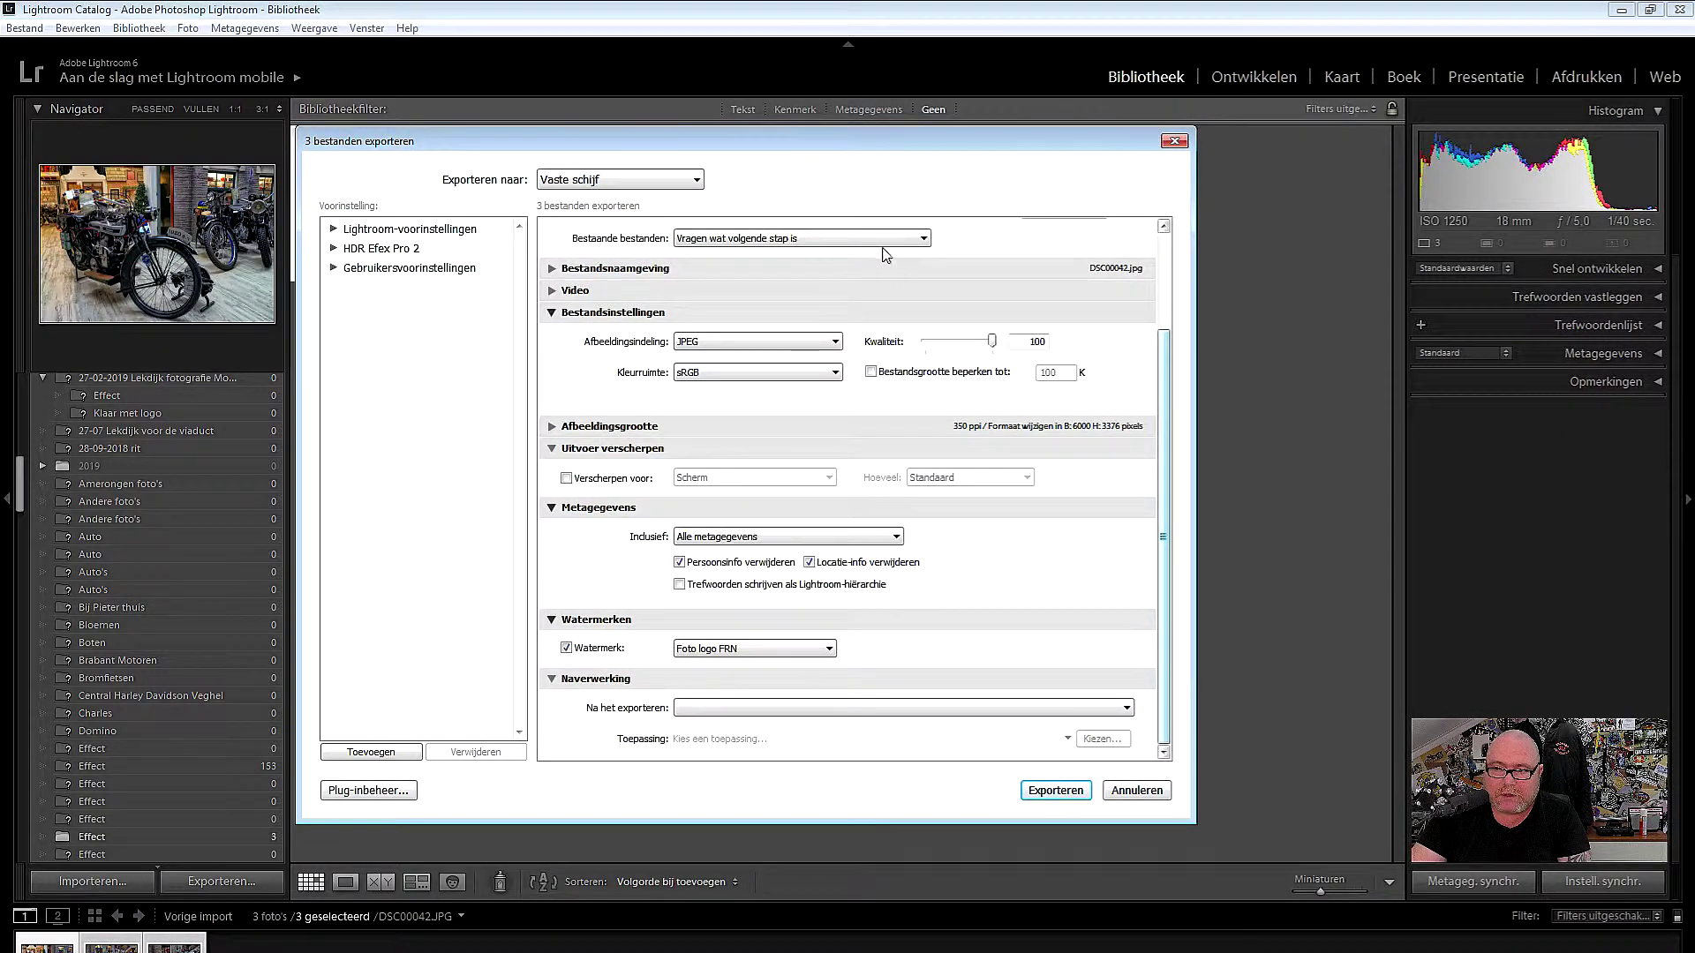
Export the three watermarked JPEGs into the EDITOR MAP!!!!!! folder.
scroll(883, 256, up, 3)
click(1104, 286)
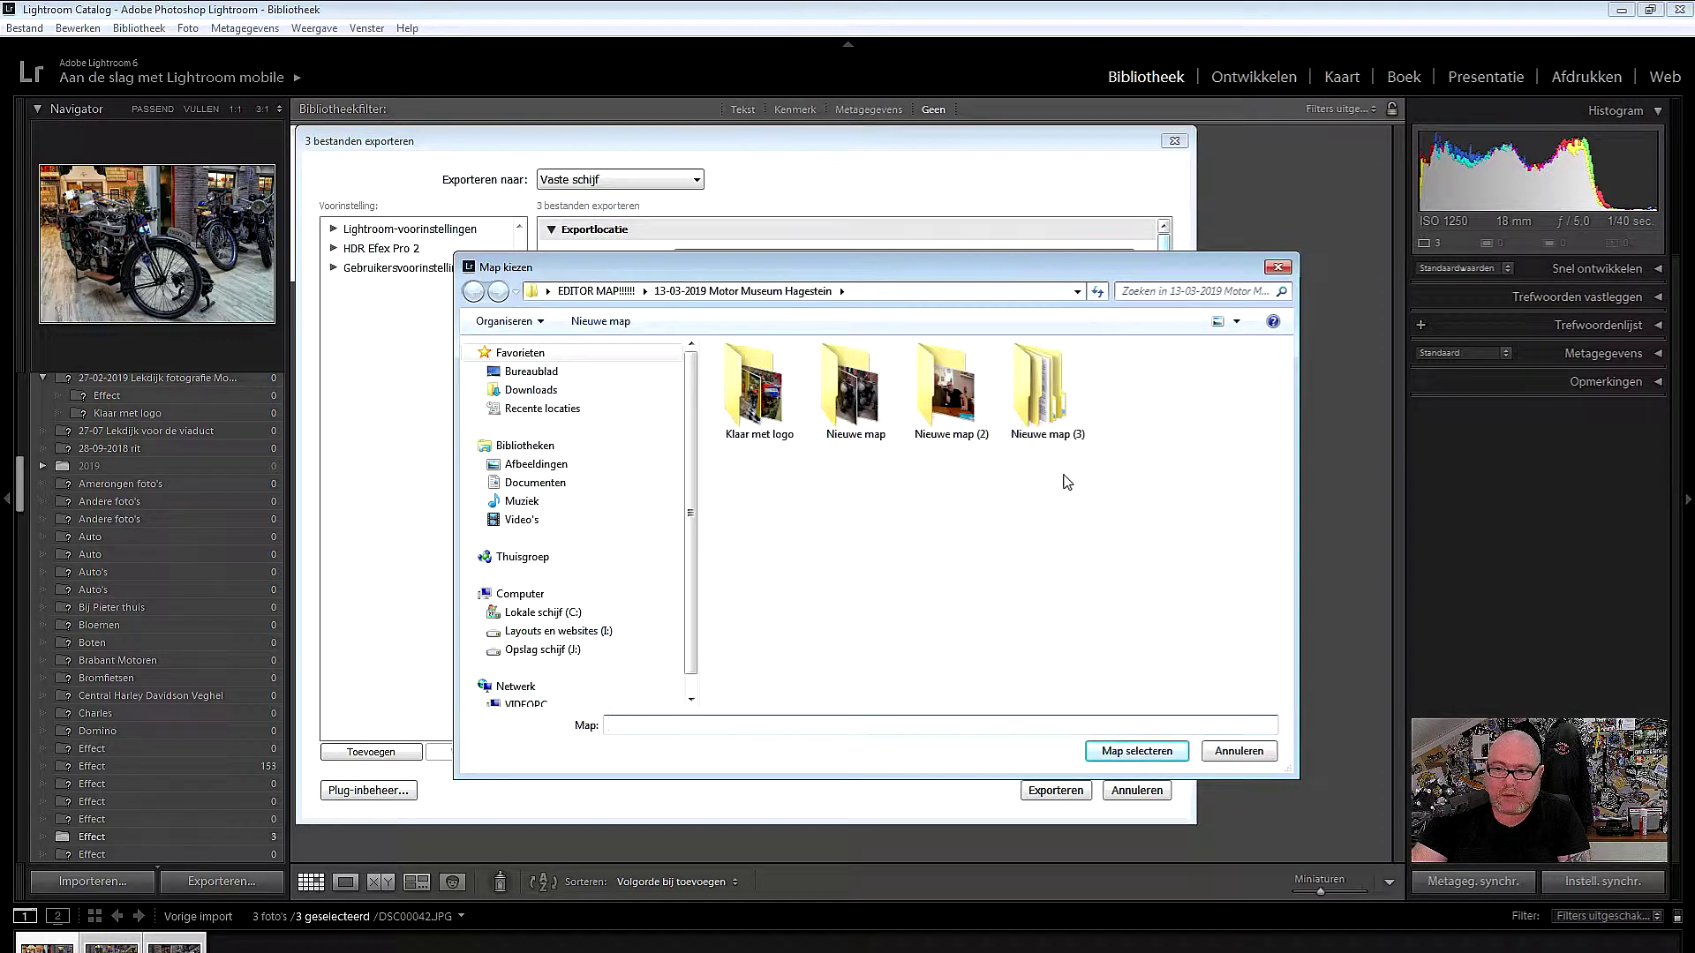
click(632, 294)
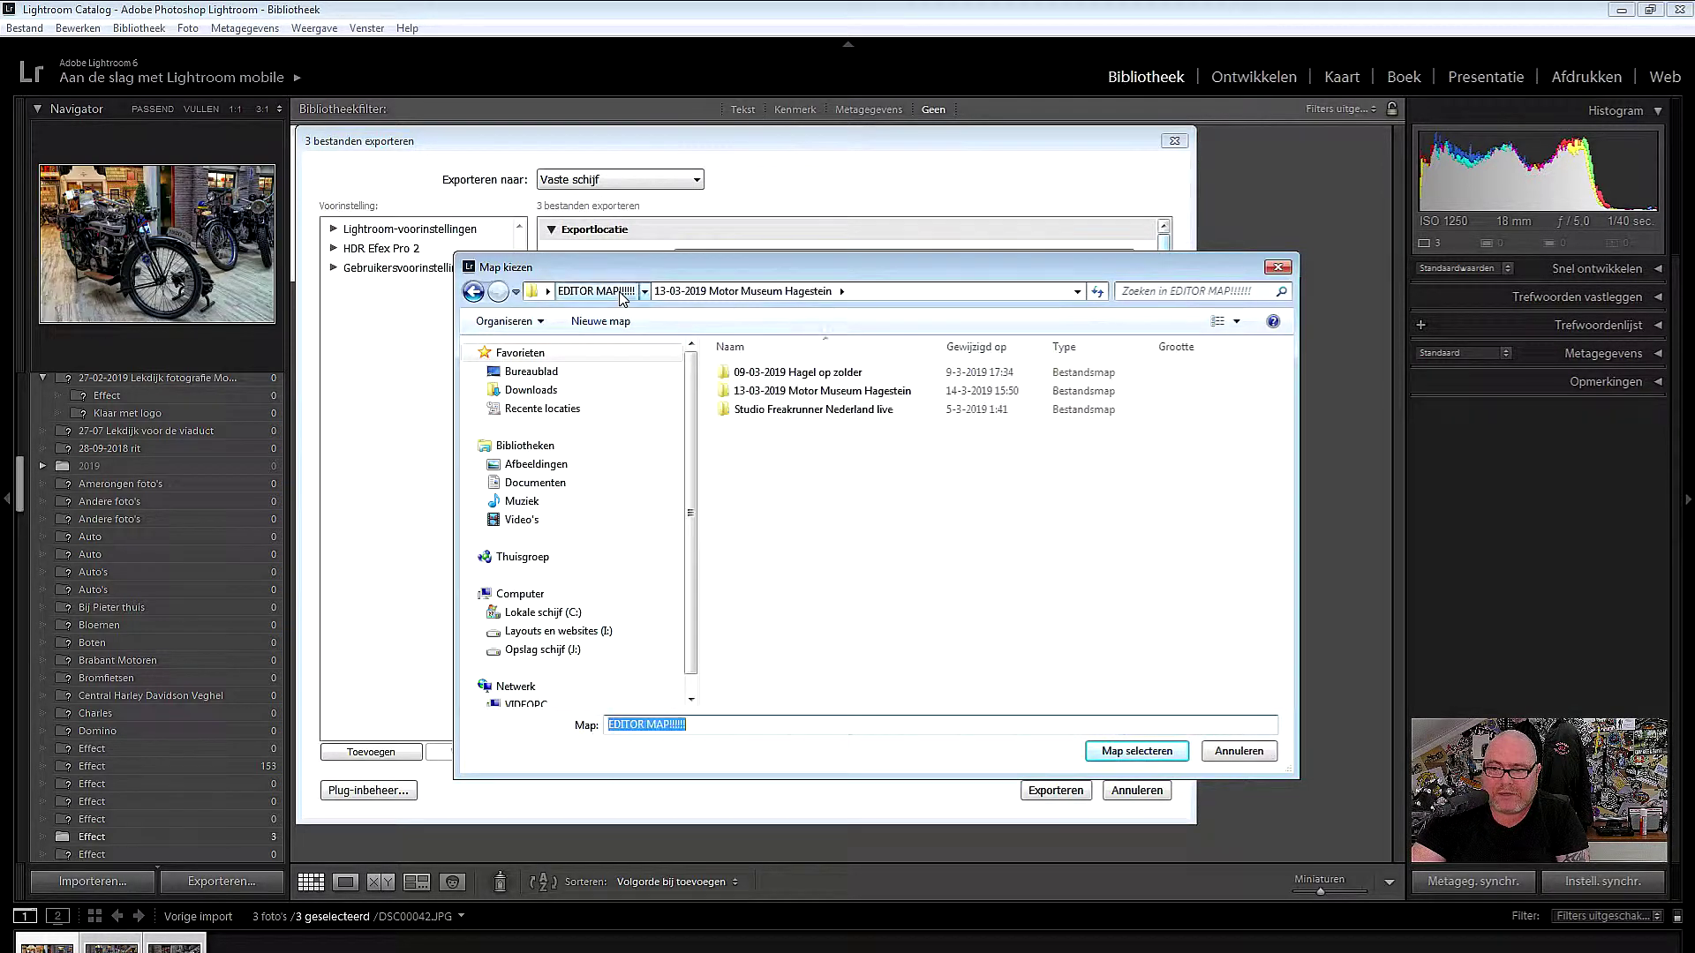
click(1156, 750)
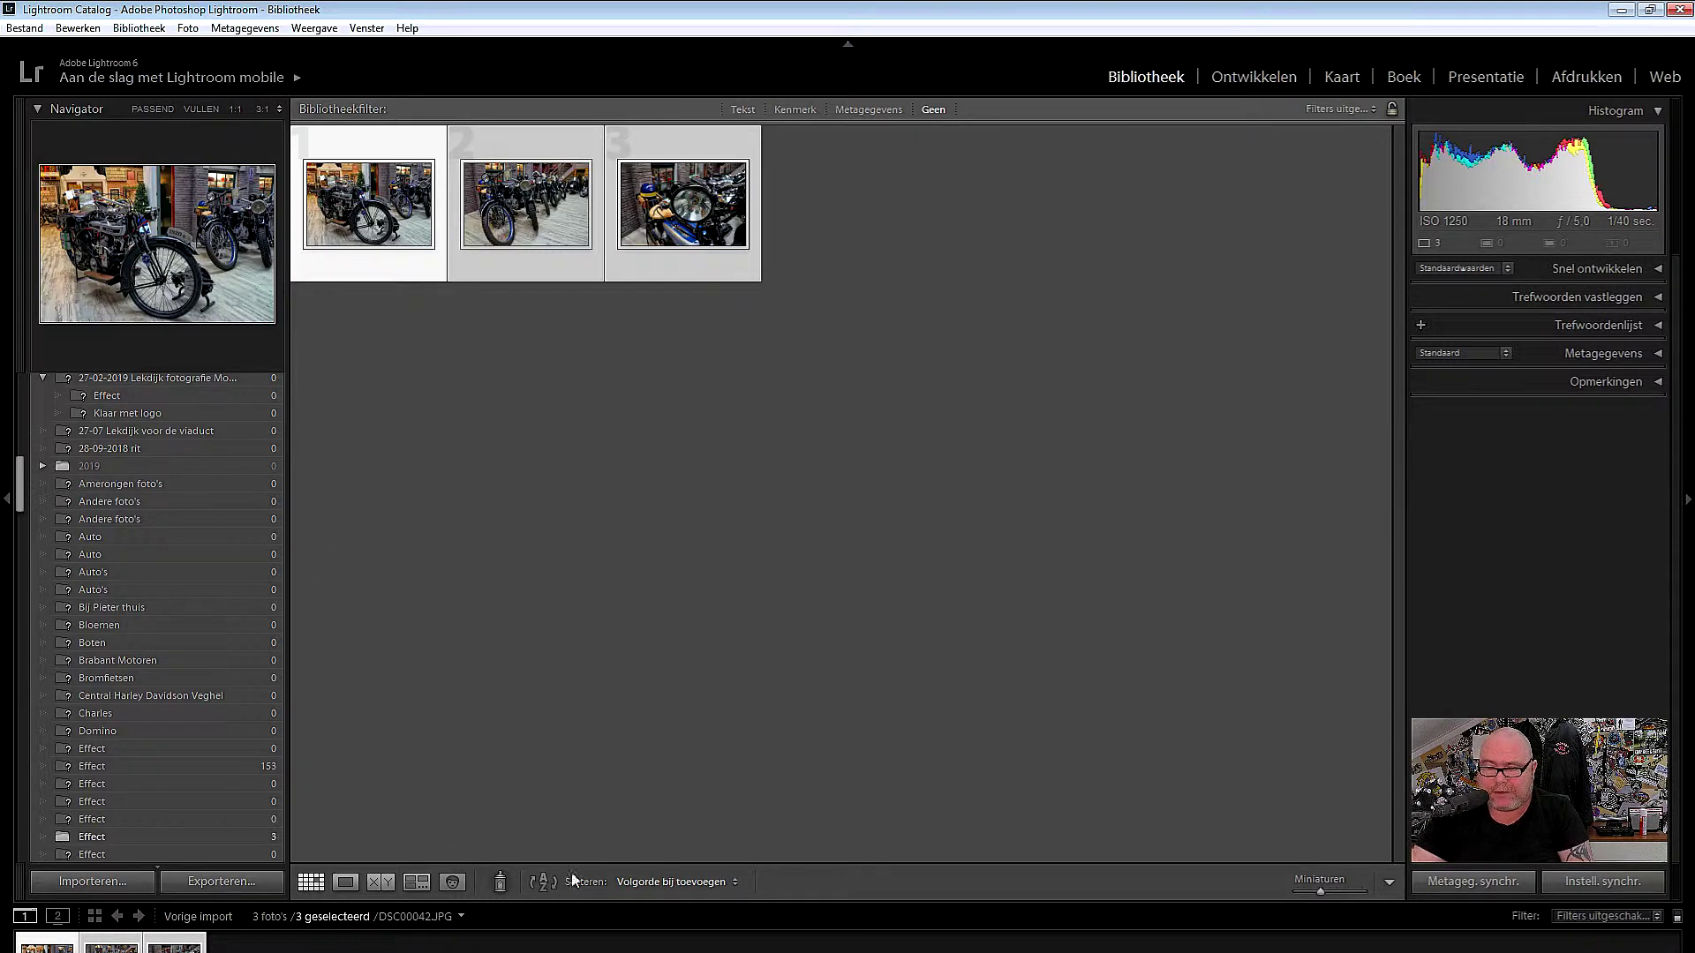
key(super)
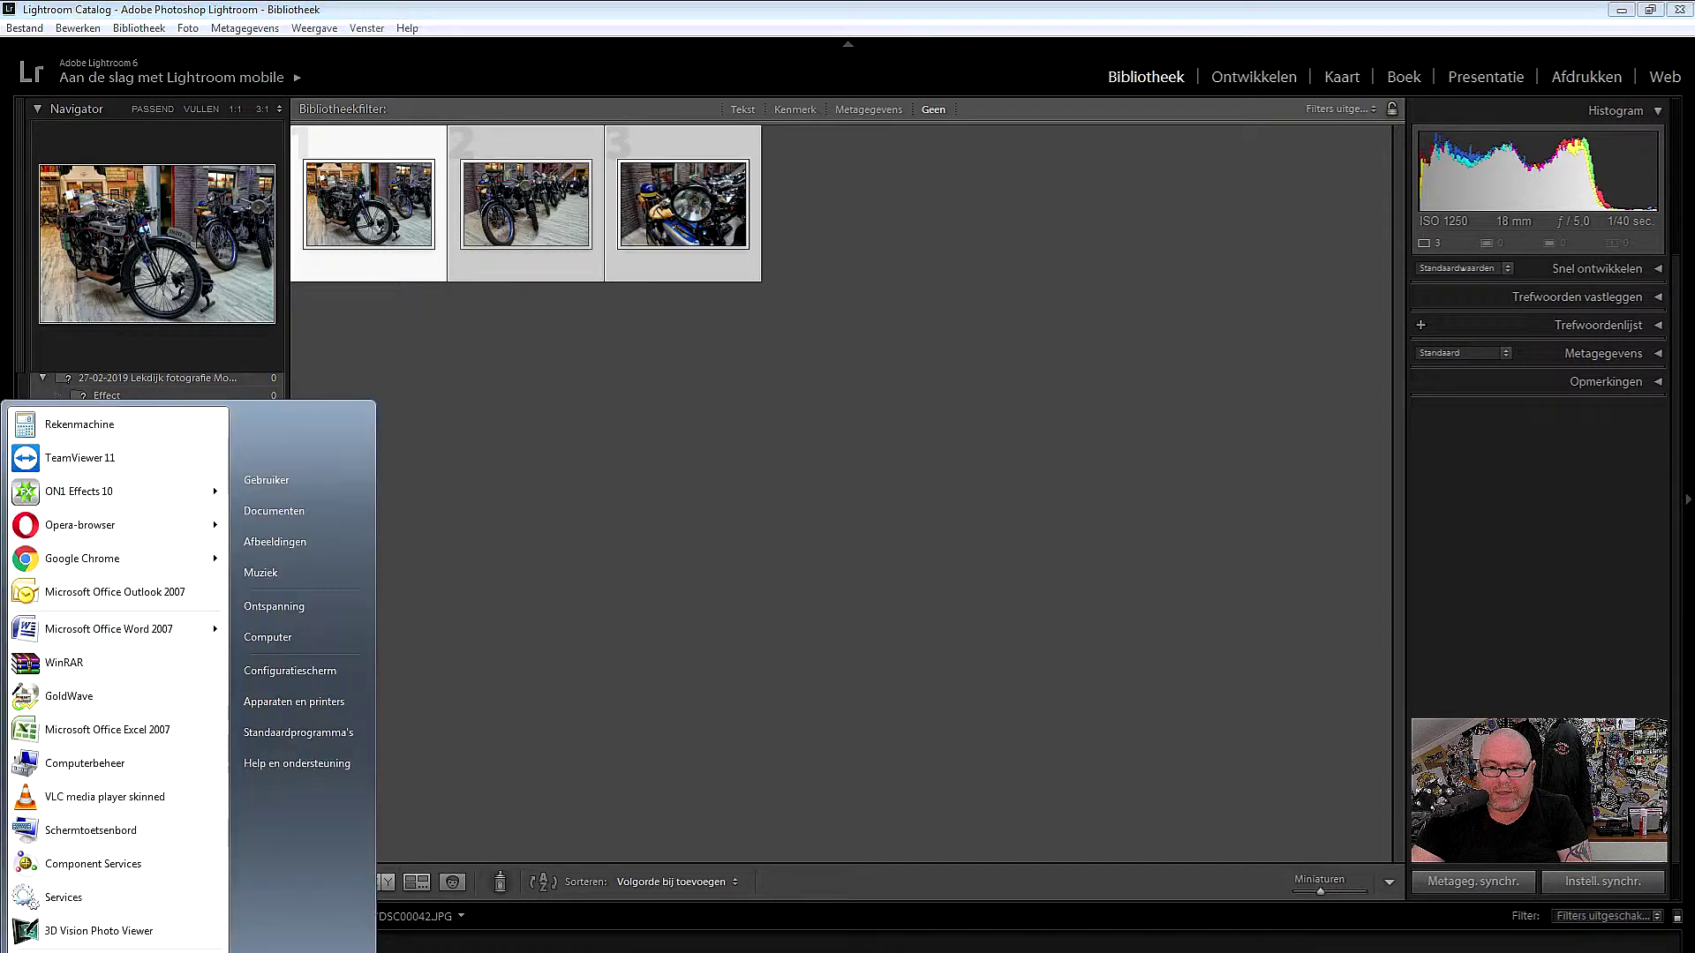
Browse to Desktop > EDITOR MAP!!!!!! > Klaar met logo and open DSC00042.jpg in Photo Viewer.
click(279, 644)
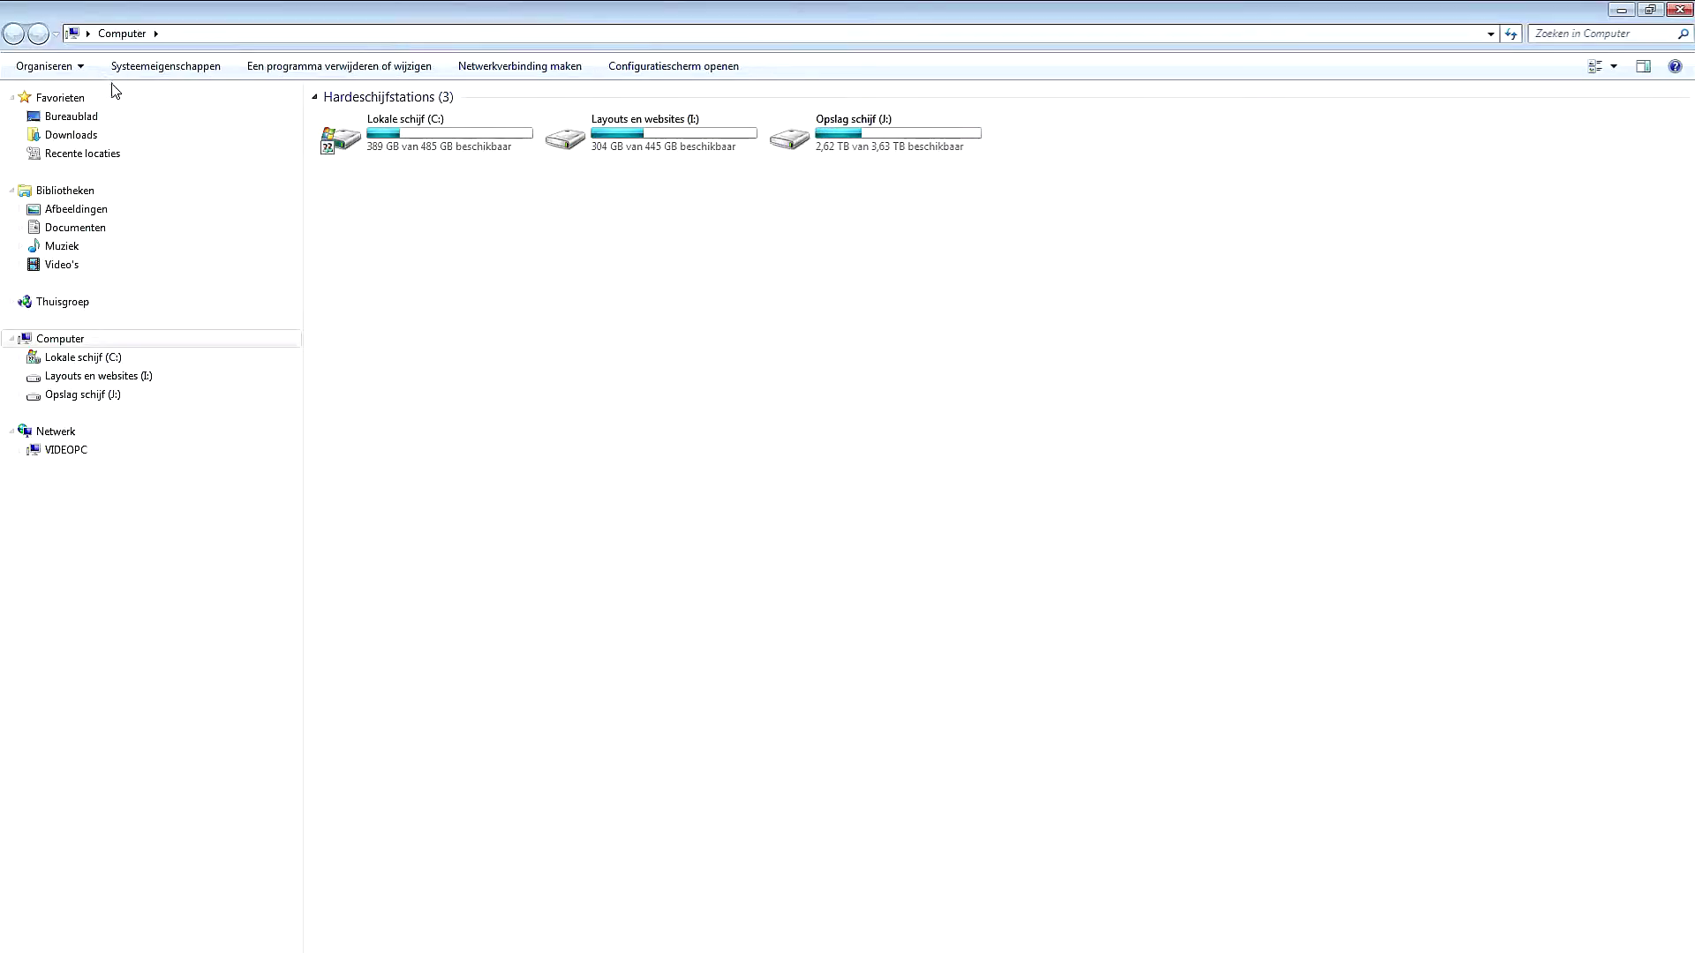
click(79, 118)
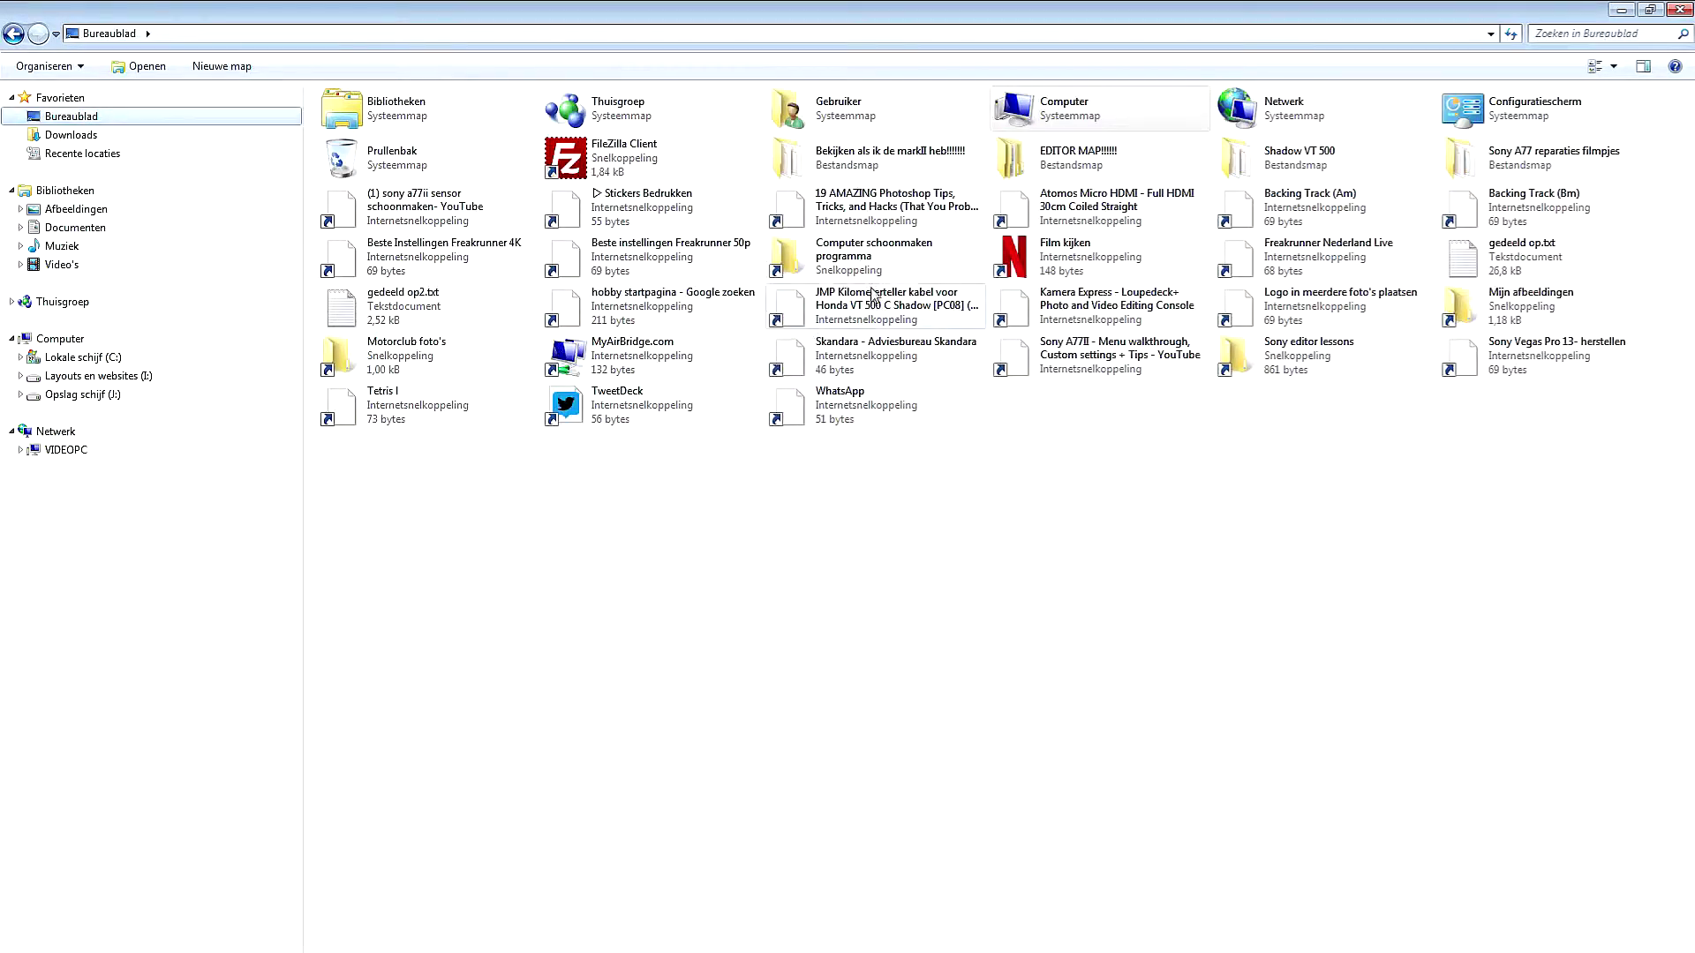
double_click(1084, 170)
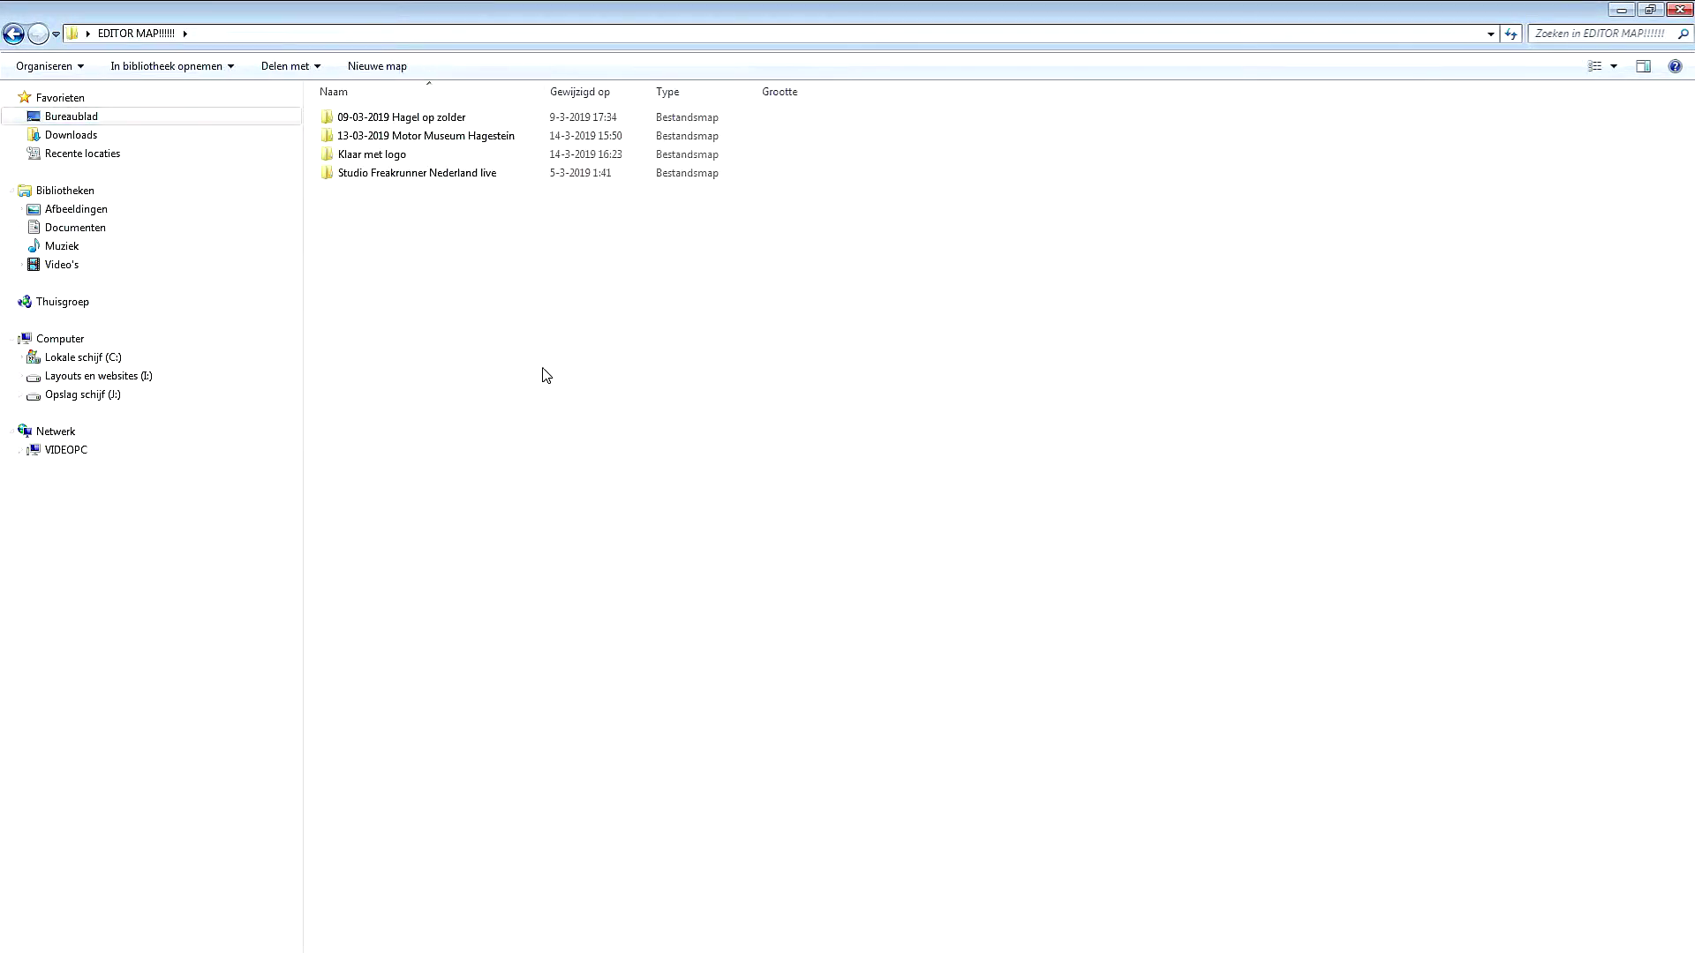
double_click(392, 155)
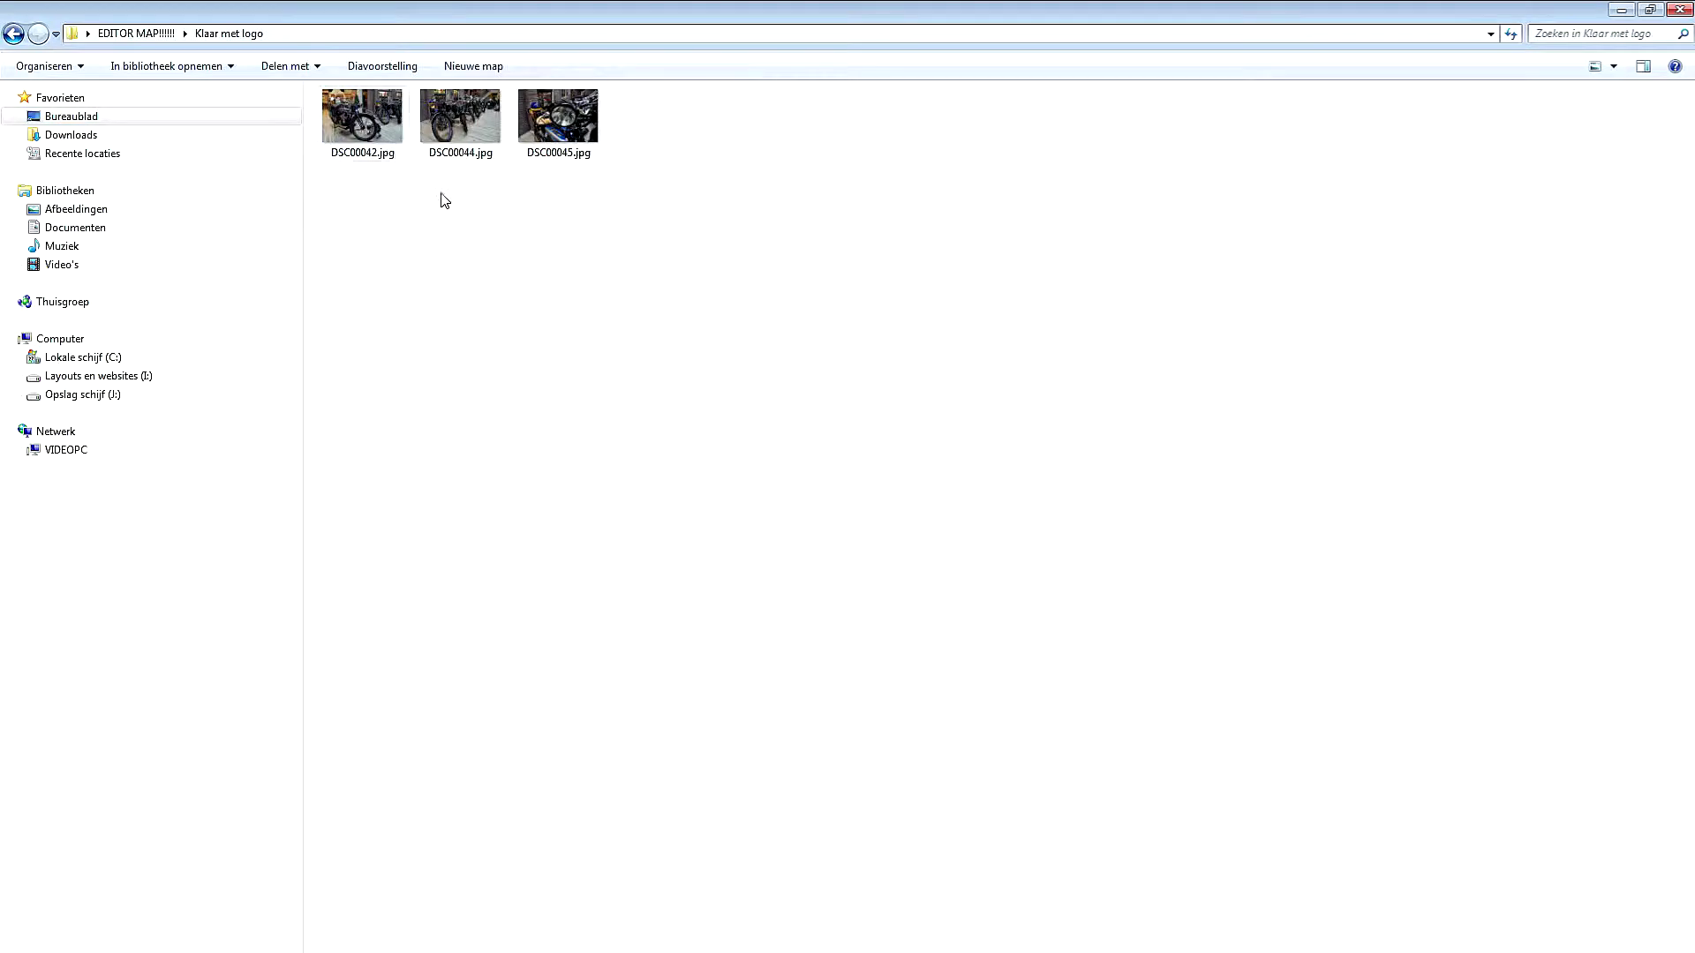
click(369, 133)
right_click(368, 130)
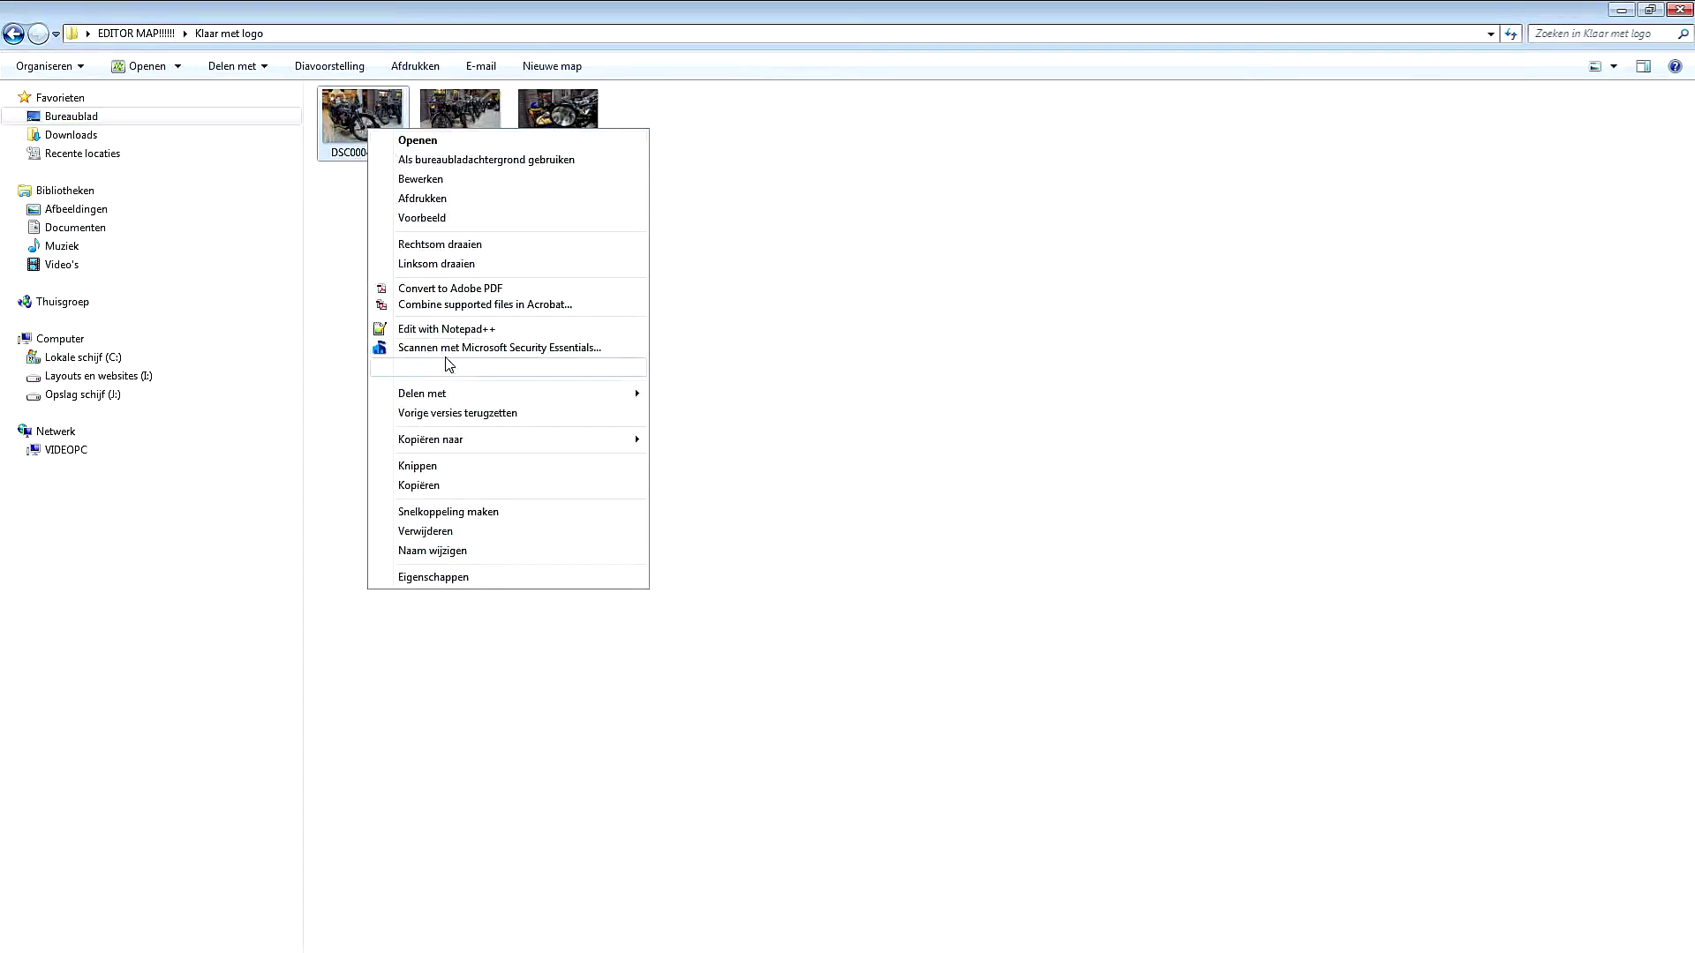
click(757, 503)
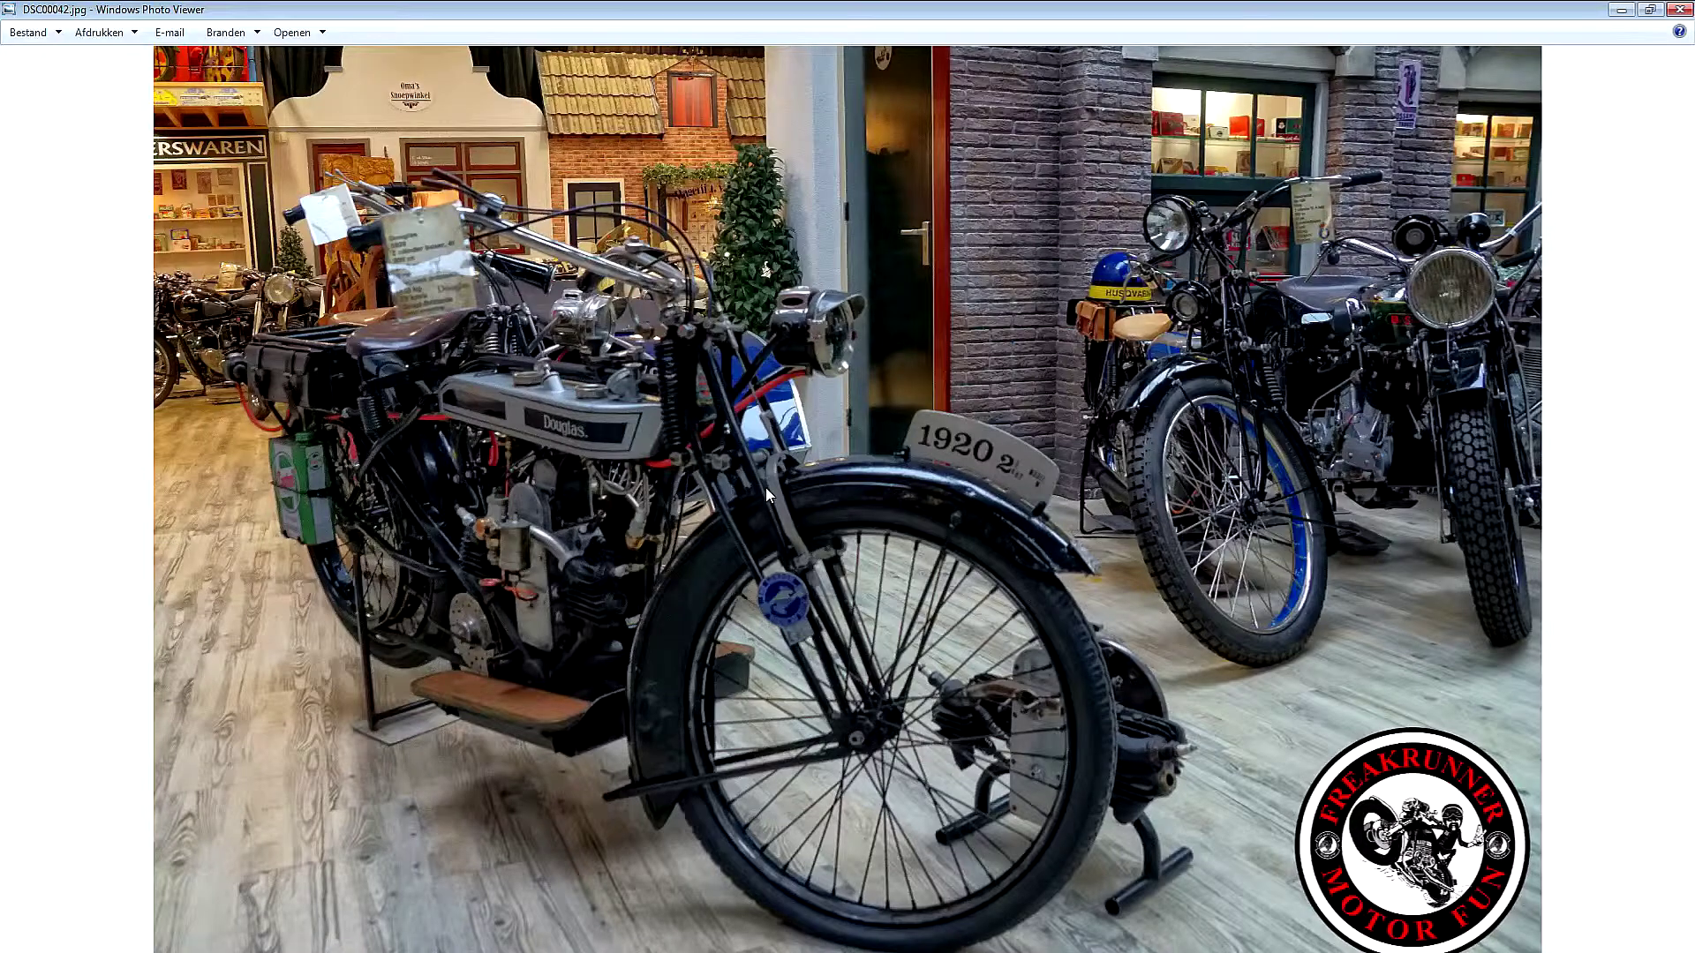
Step forward through DSC00044.jpg and DSC00045.jpg, then back to DSC00044.jpg.
key(Right)
key(Right)
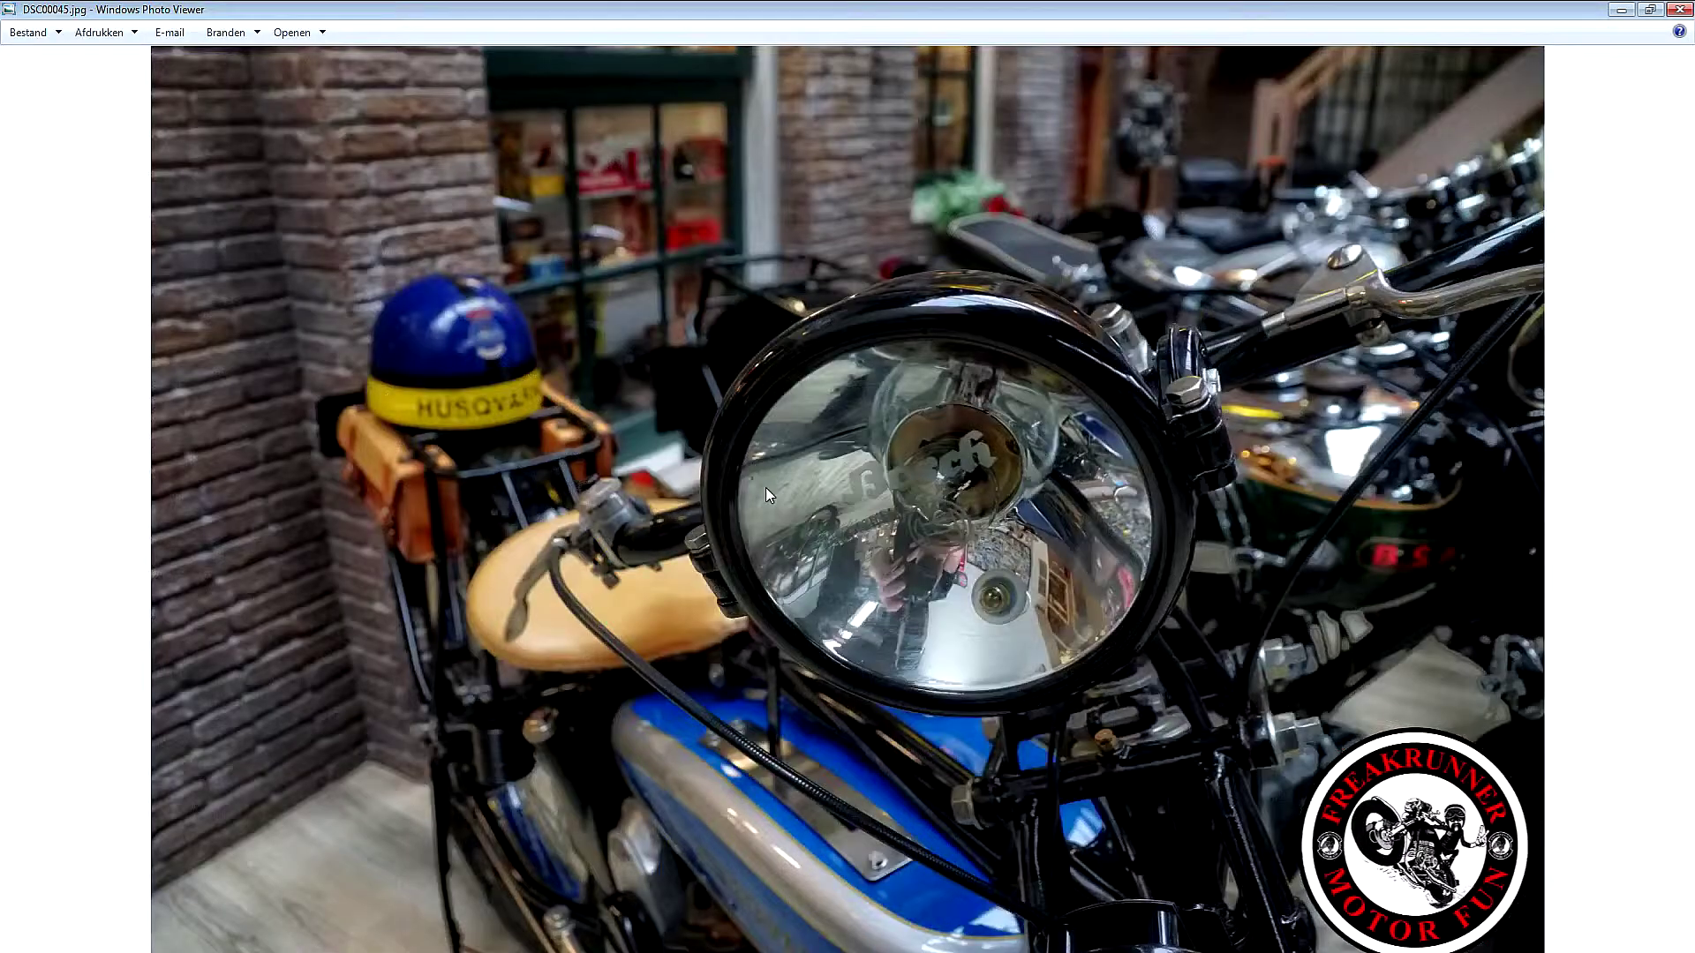
key(Right)
key(Left)
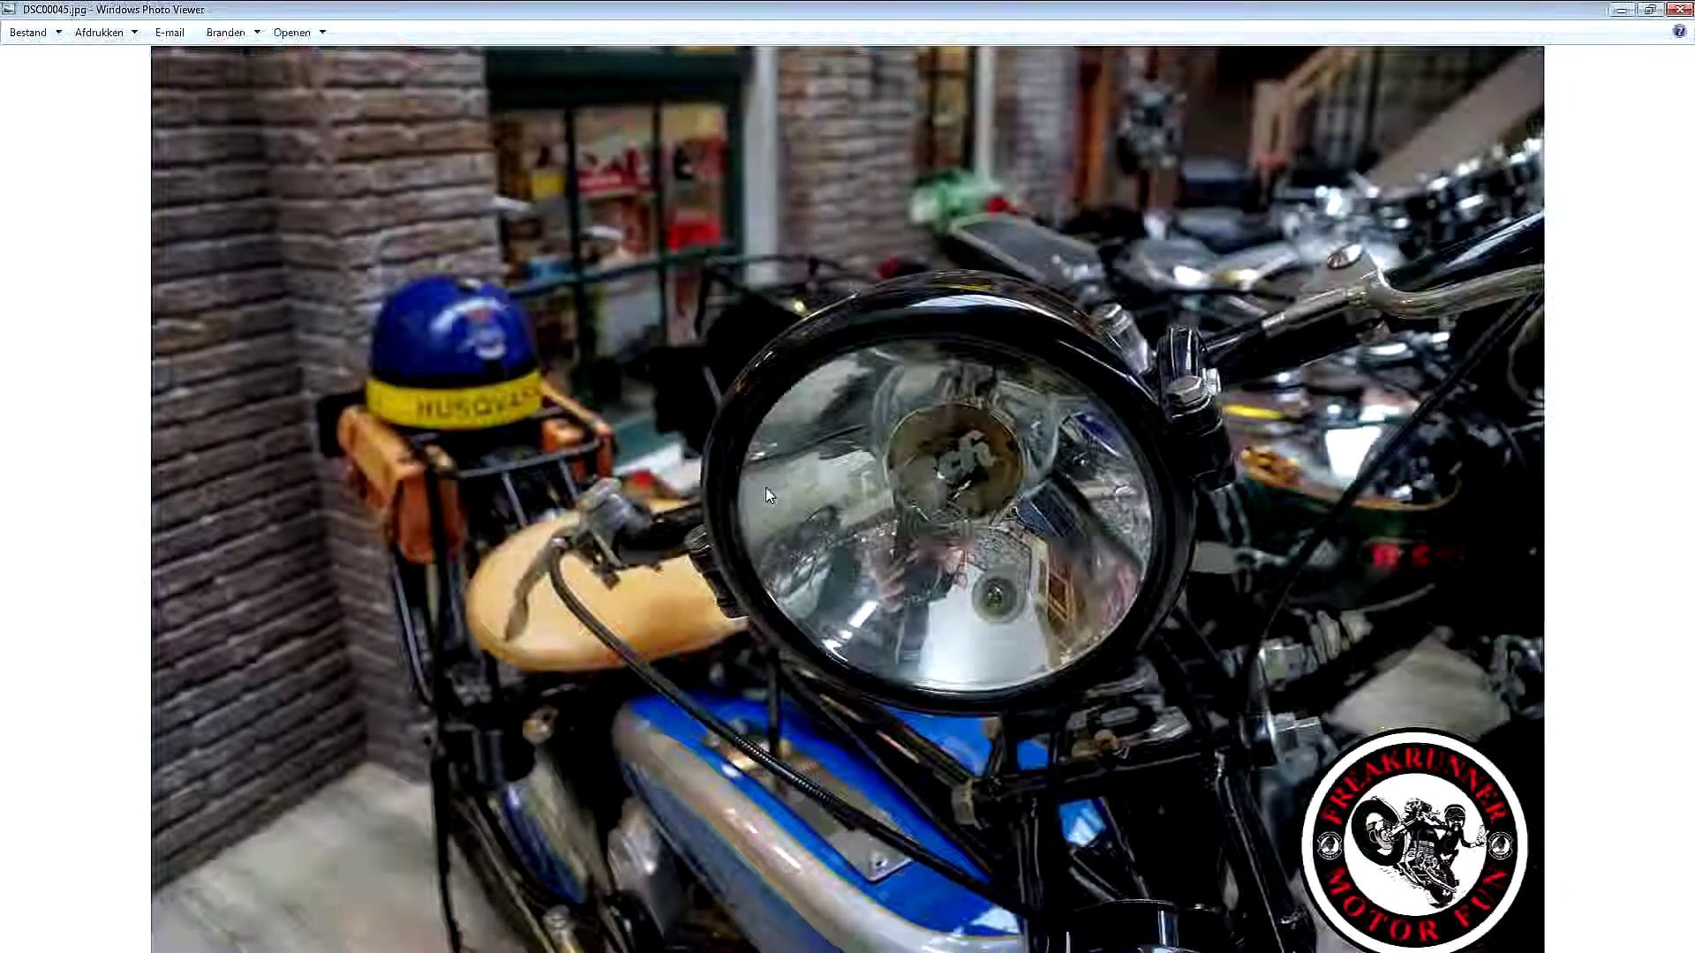
key(Left)
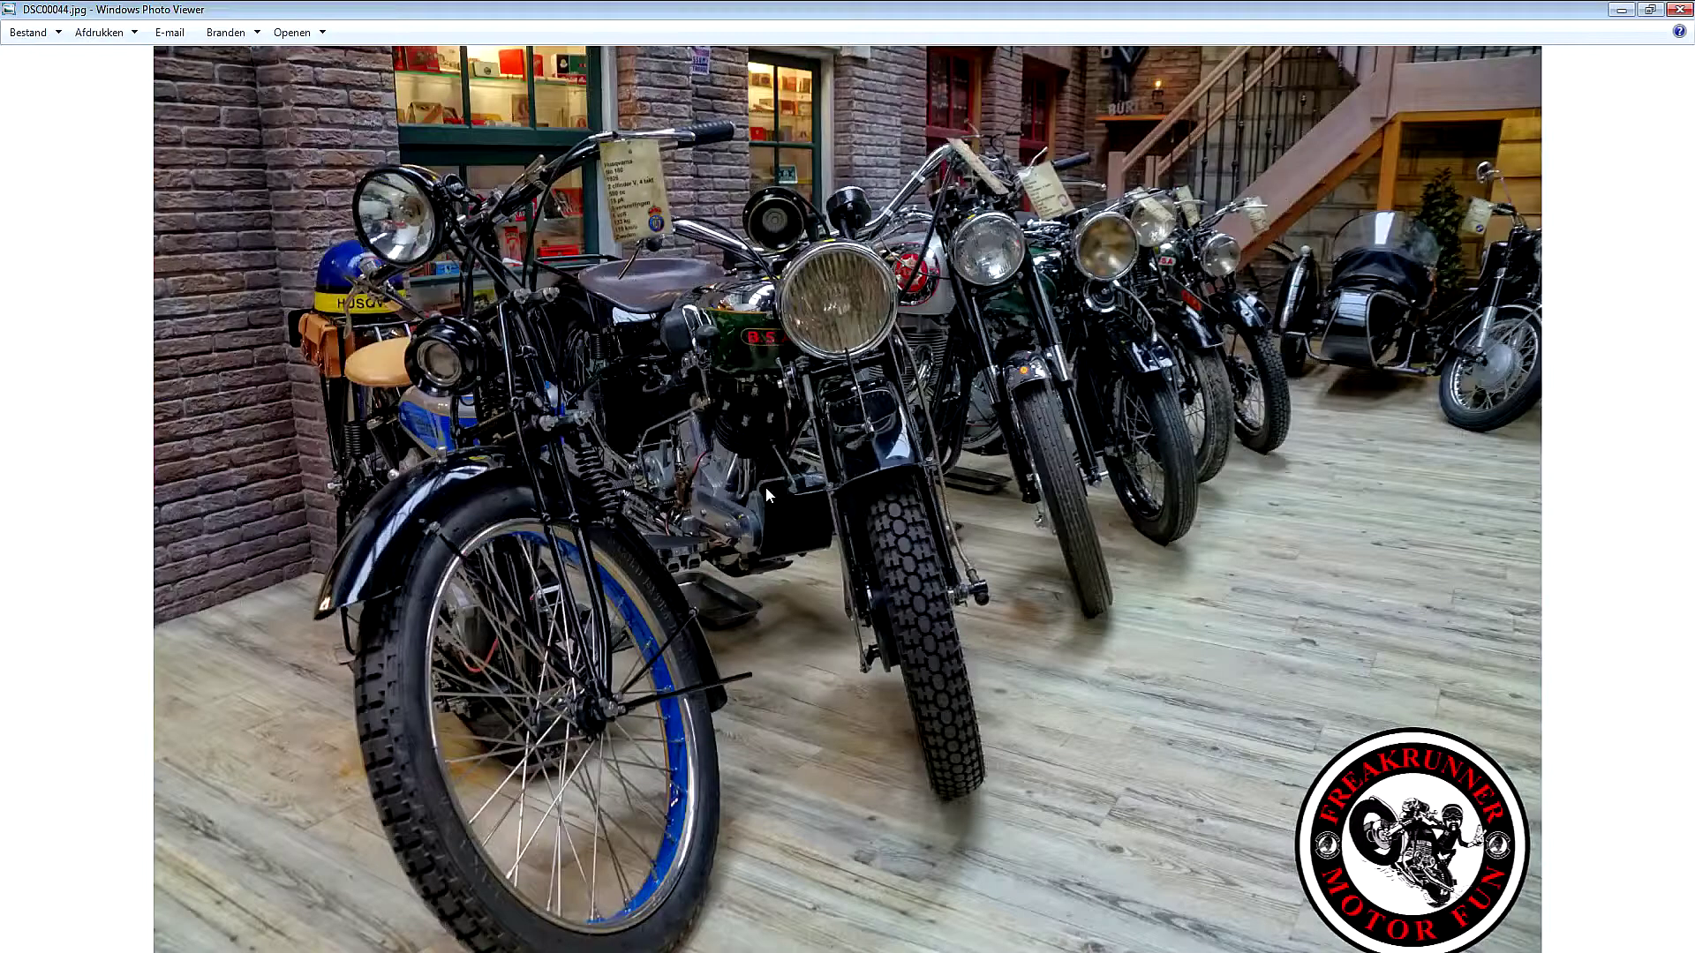